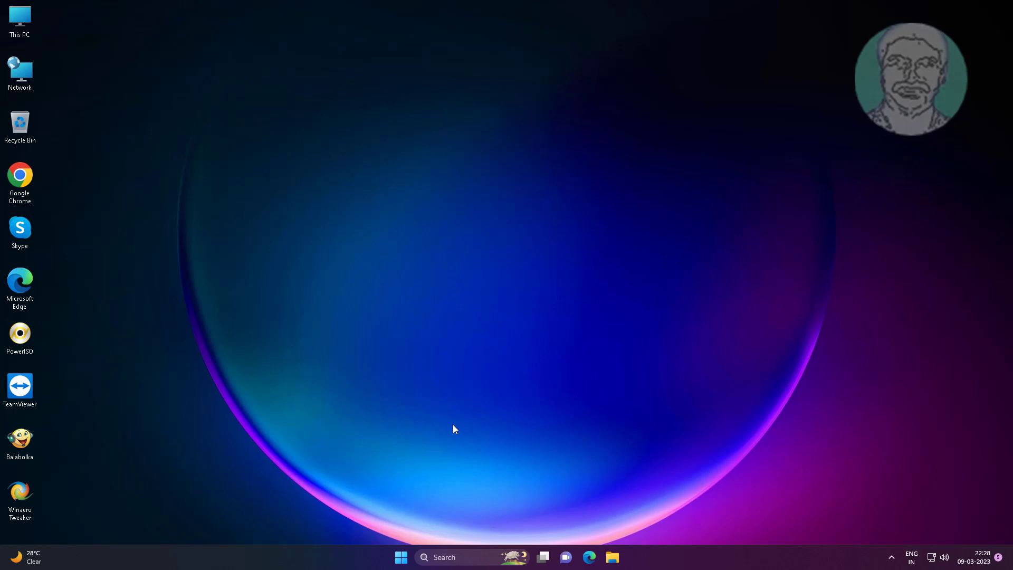
# Enter shell:::{22877a6d-37a1-461a-91b0-dbda5aaebc99} in the Run dialog, replacing shell:printersfolder
pyautogui.click(616, 557)
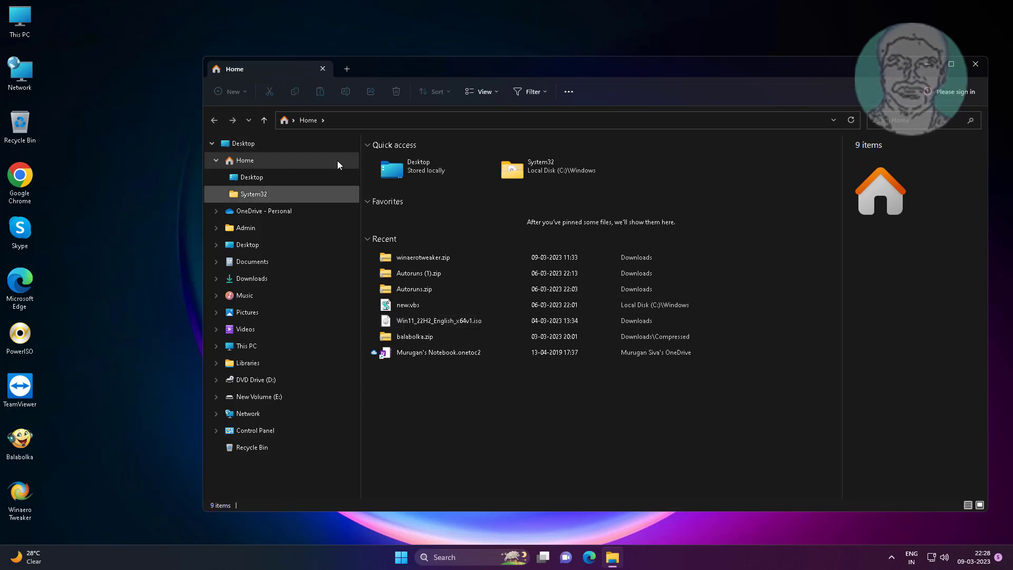
pyautogui.click(929, 62)
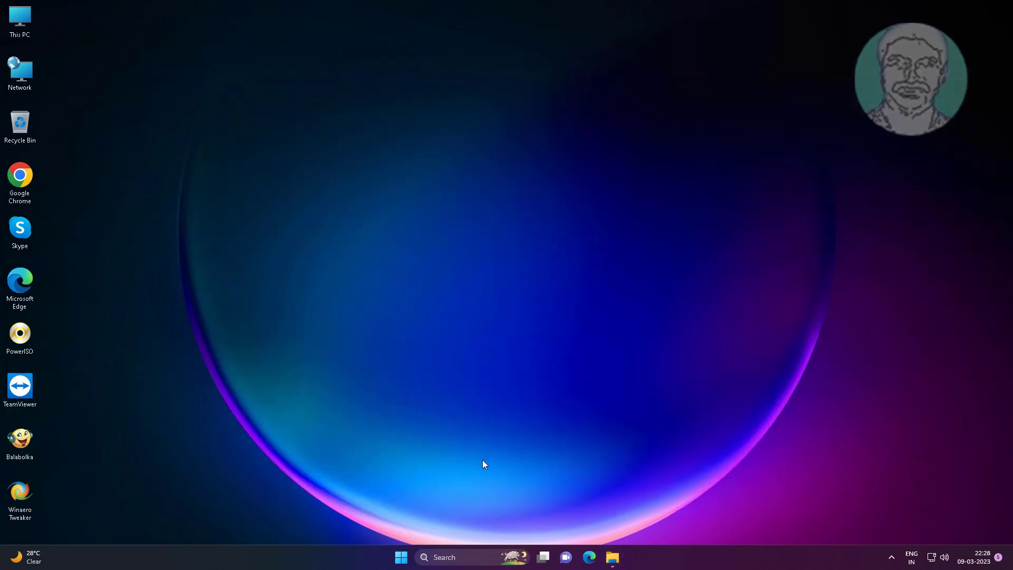
pyautogui.rightClick(401, 560)
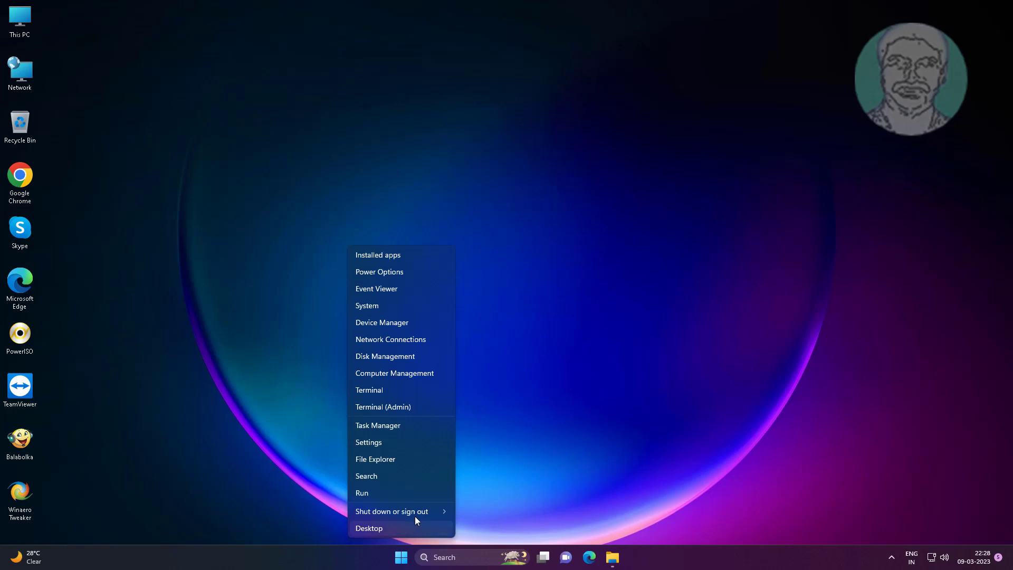
pyautogui.click(406, 488)
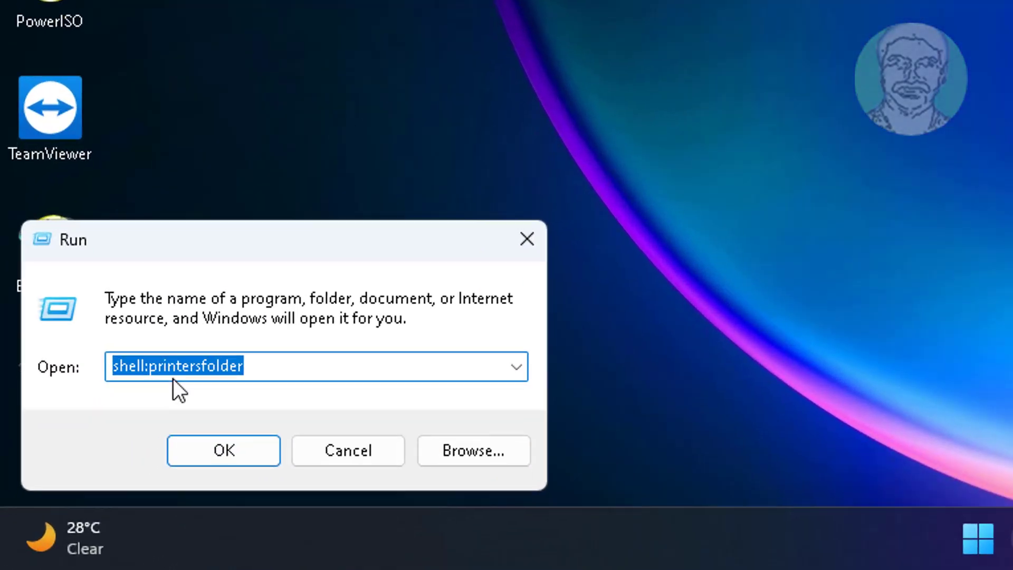
pyautogui.rightClick(75, 482)
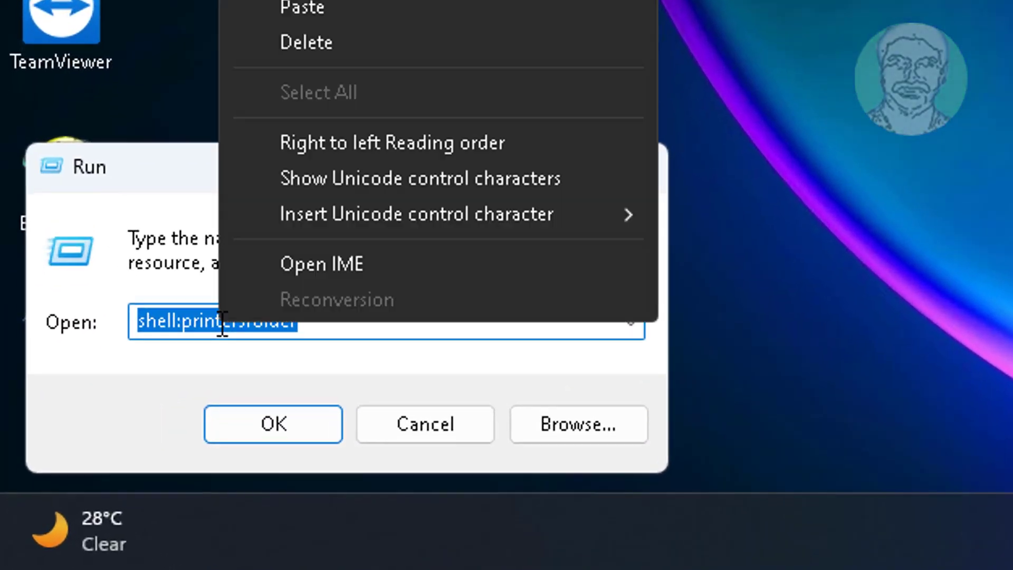
pyautogui.click(329, 7)
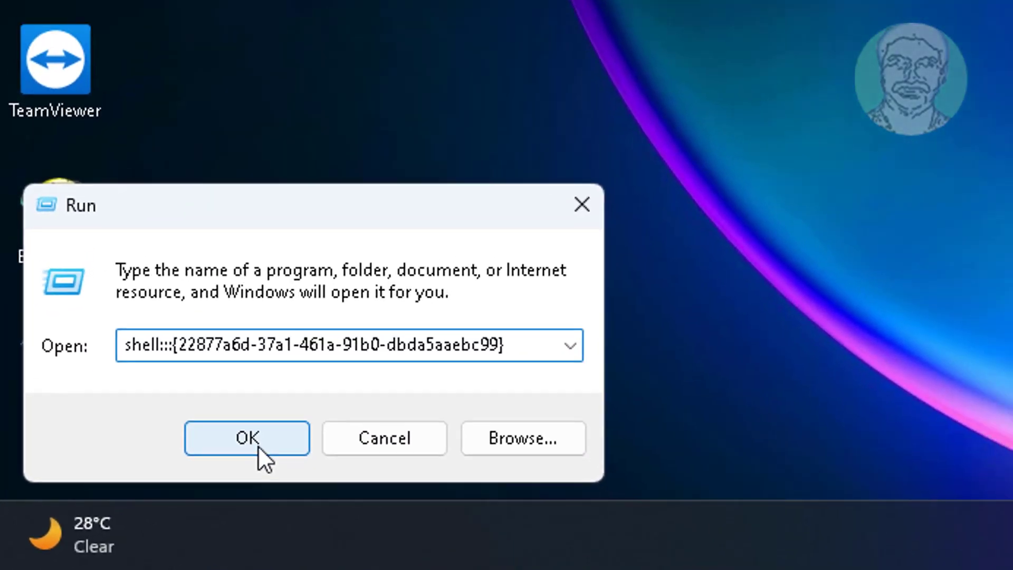
# Open the Recent folders location and pin it to Quick access
pyautogui.click(258, 446)
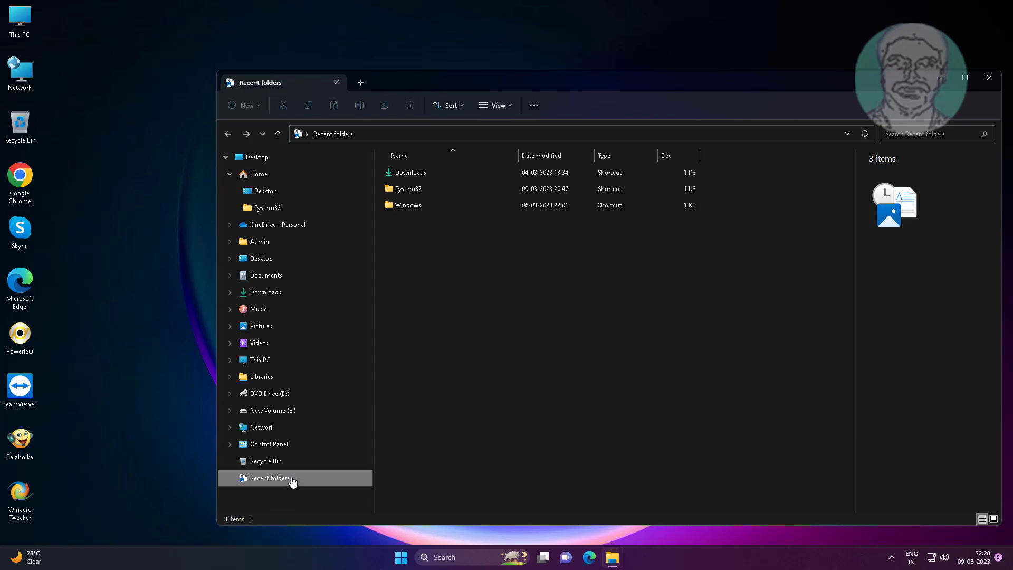
pyautogui.rightClick(291, 477)
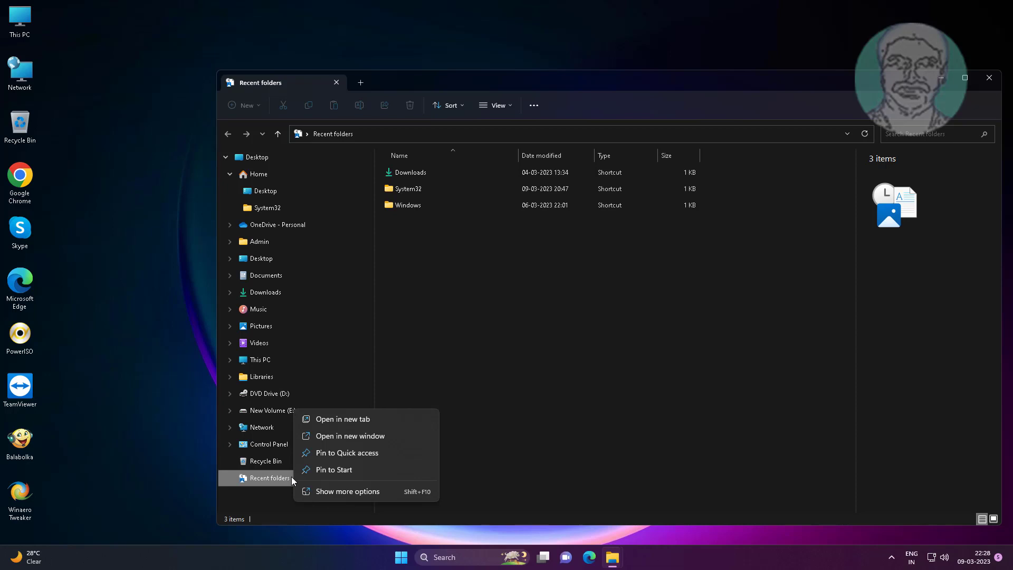
pyautogui.click(337, 491)
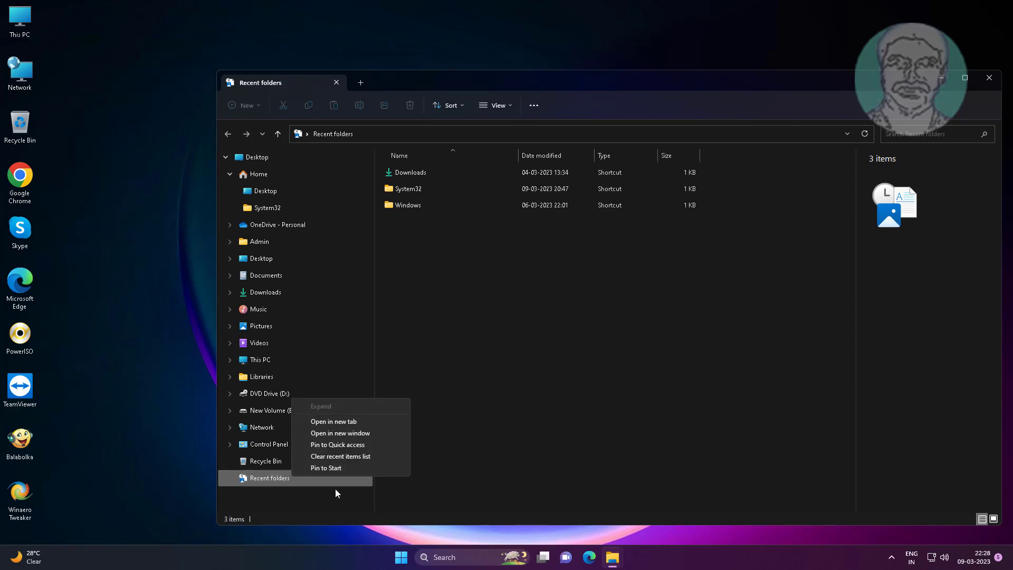
pyautogui.click(347, 445)
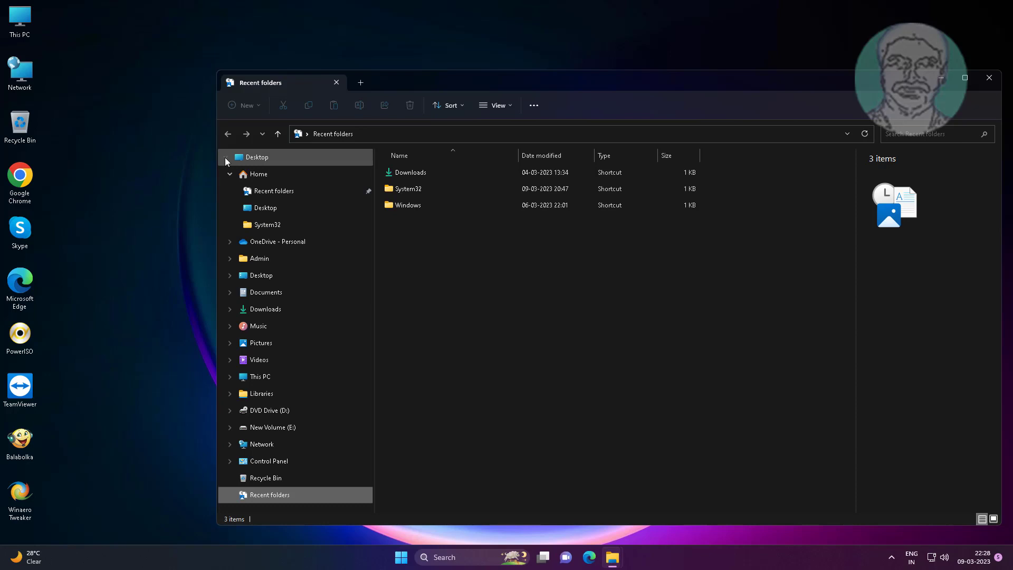
# Confirm that Recent folders now appears under Quick access on File Explorer's Home
pyautogui.click(278, 134)
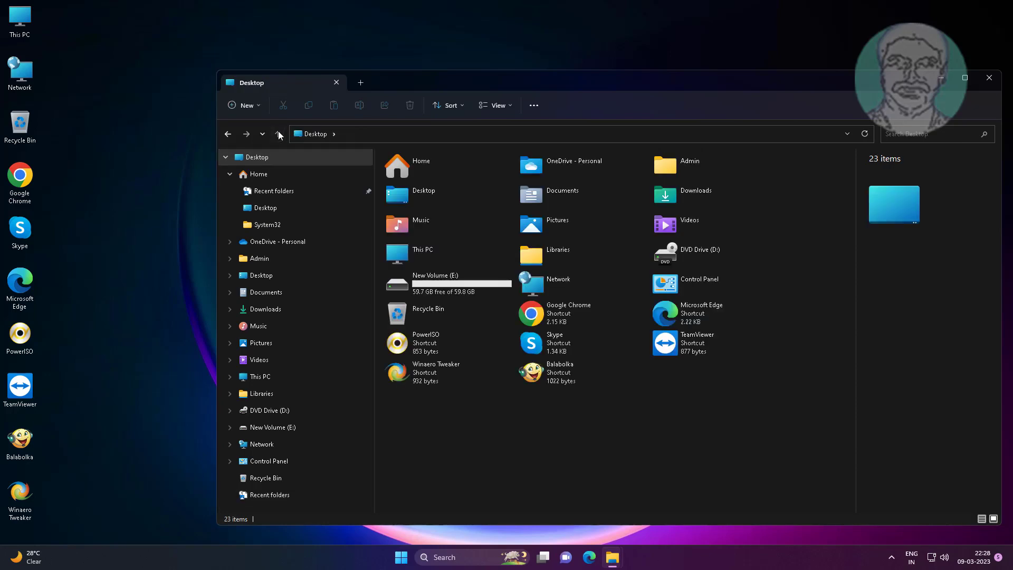
pyautogui.click(257, 178)
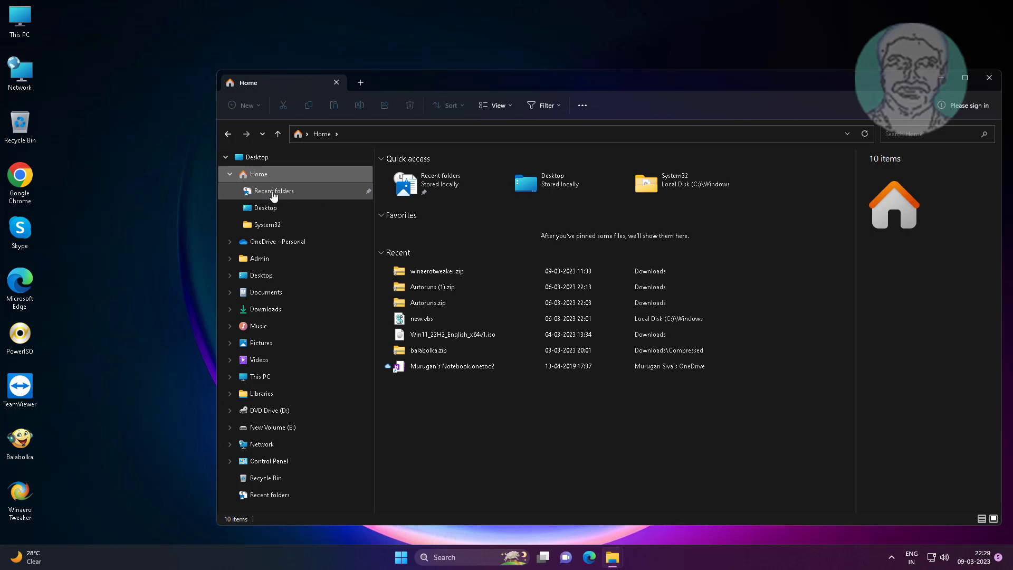
pyautogui.click(274, 196)
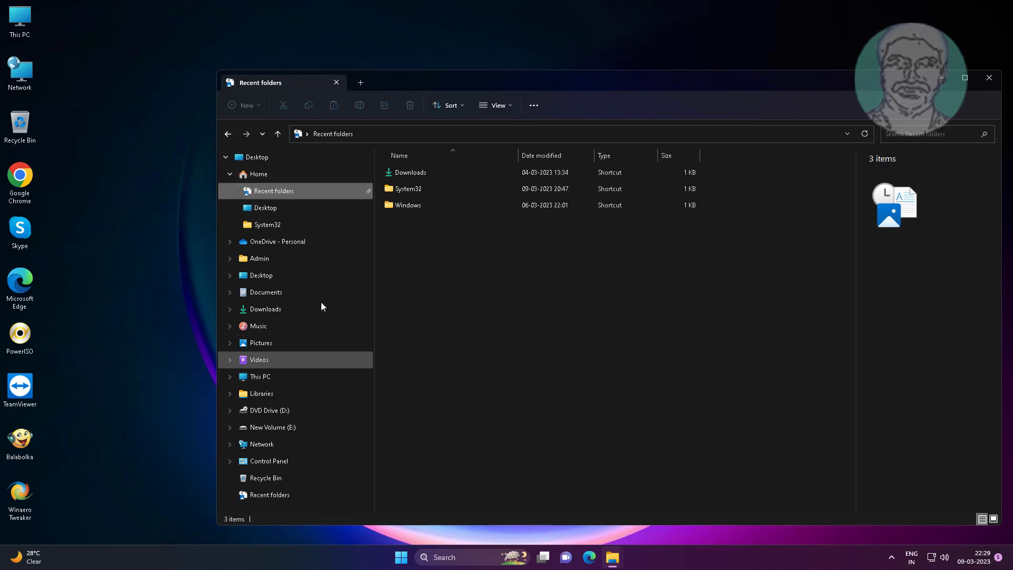
pyautogui.moveTo(288, 191)
pyautogui.mouseDown()
pyautogui.moveTo(285, 211)
pyautogui.moveTo(284, 189)
pyautogui.mouseUp()
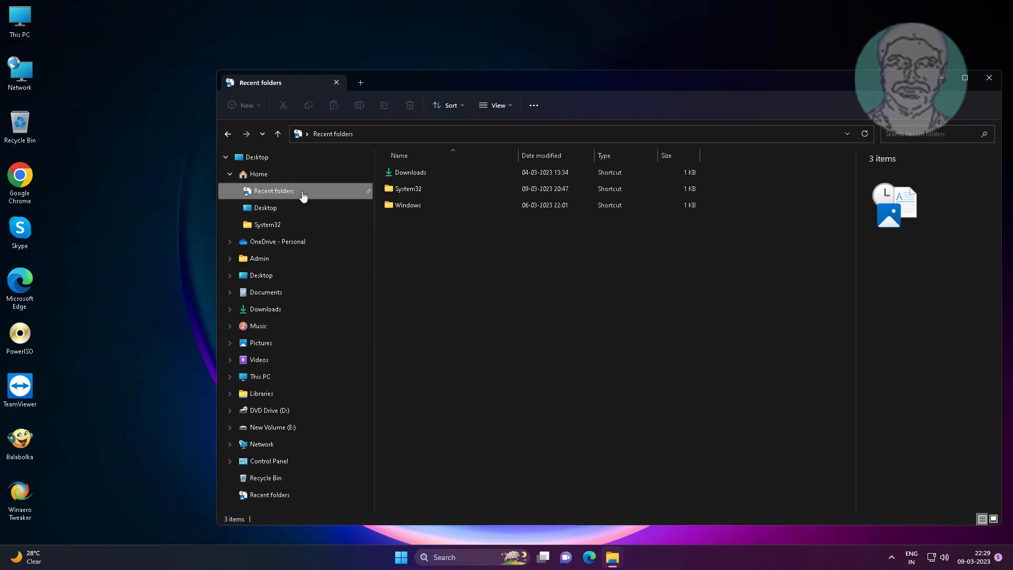
pyautogui.click(249, 176)
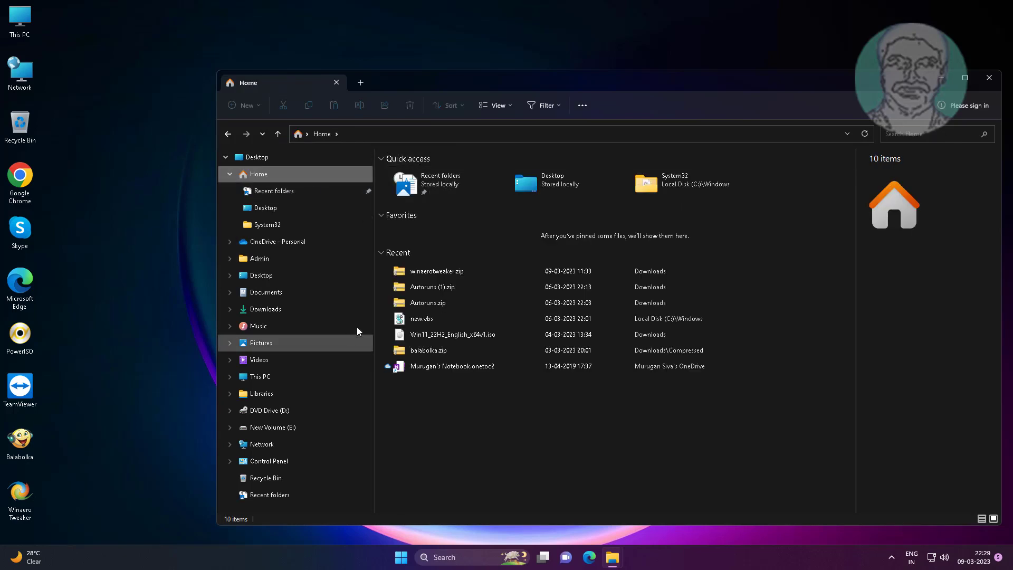
# Minimize File Explorer and launch Notepad from Windows search
pyautogui.click(948, 79)
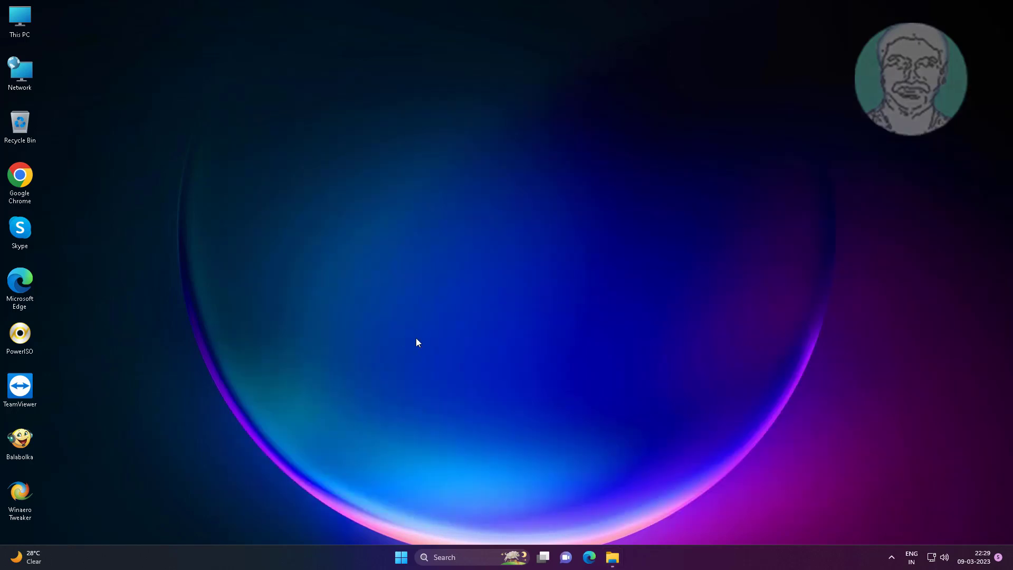
pyautogui.click(461, 562)
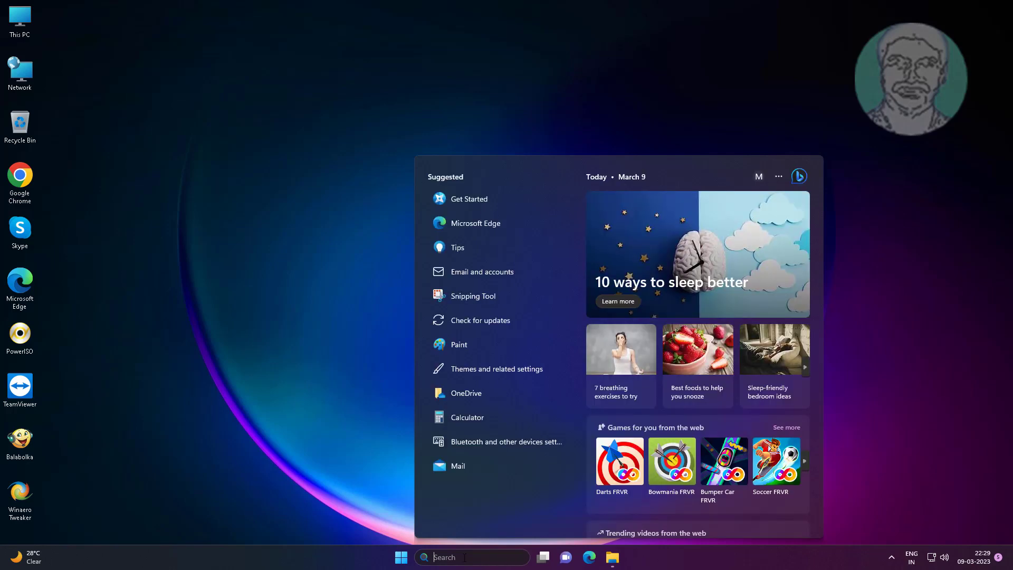
pyautogui.write('notepad')
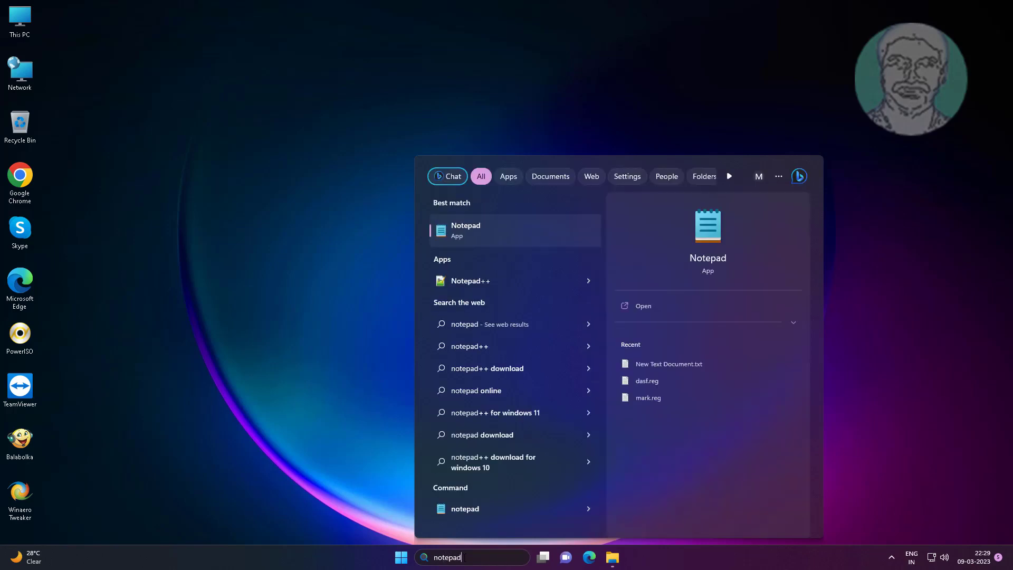
pyautogui.click(505, 227)
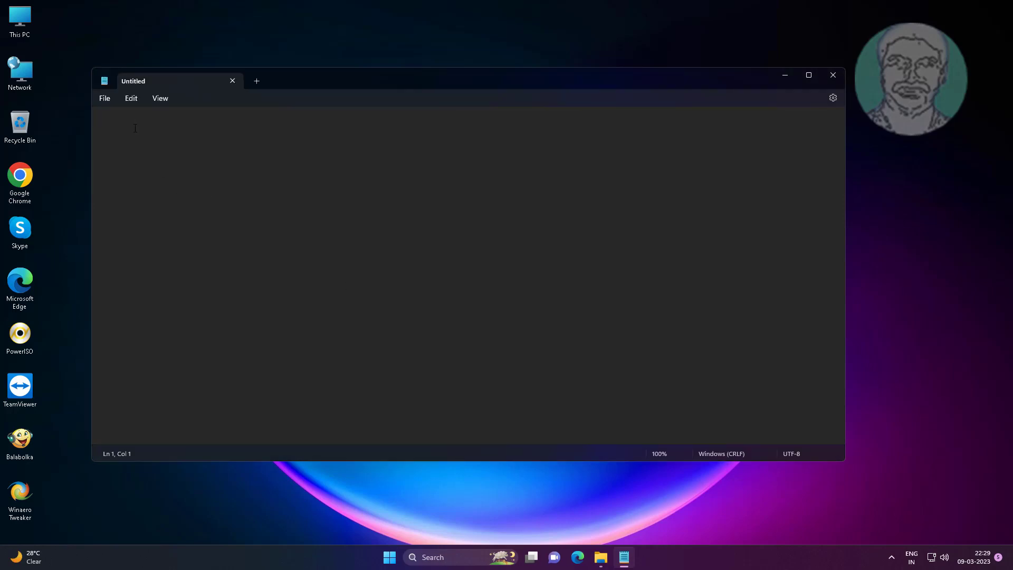
# Check Home in Notepad's Save as dialog, cancel it, and close the empty note
pyautogui.click(105, 98)
pyautogui.click(120, 166)
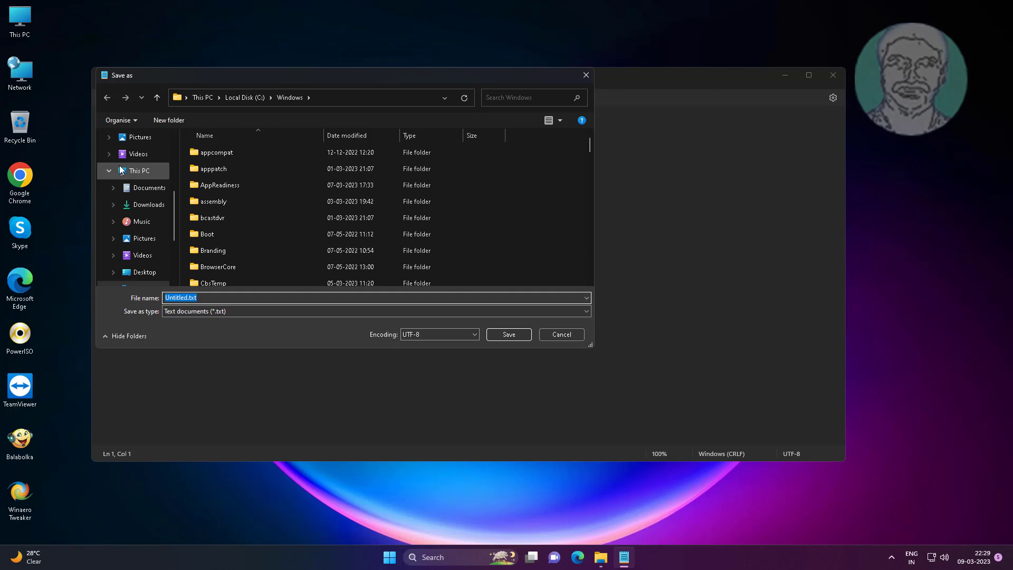
pyautogui.scroll(5, 121, 170)
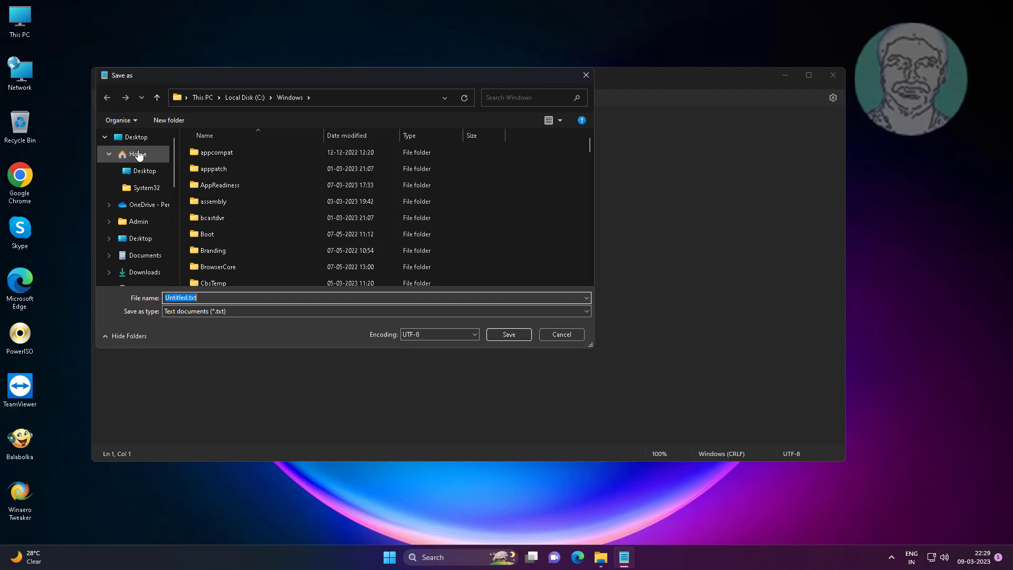
pyautogui.click(139, 156)
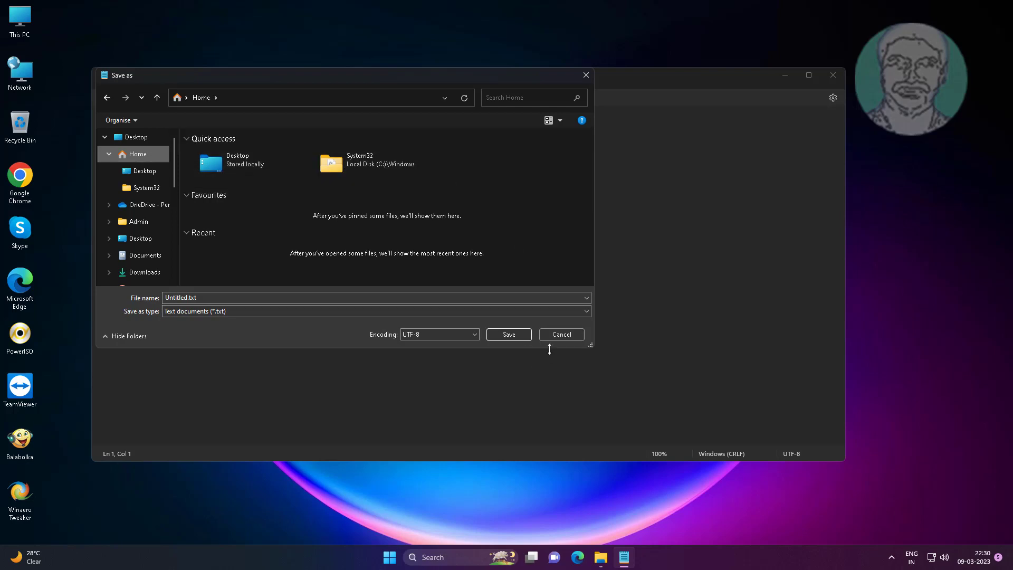
pyautogui.click(556, 334)
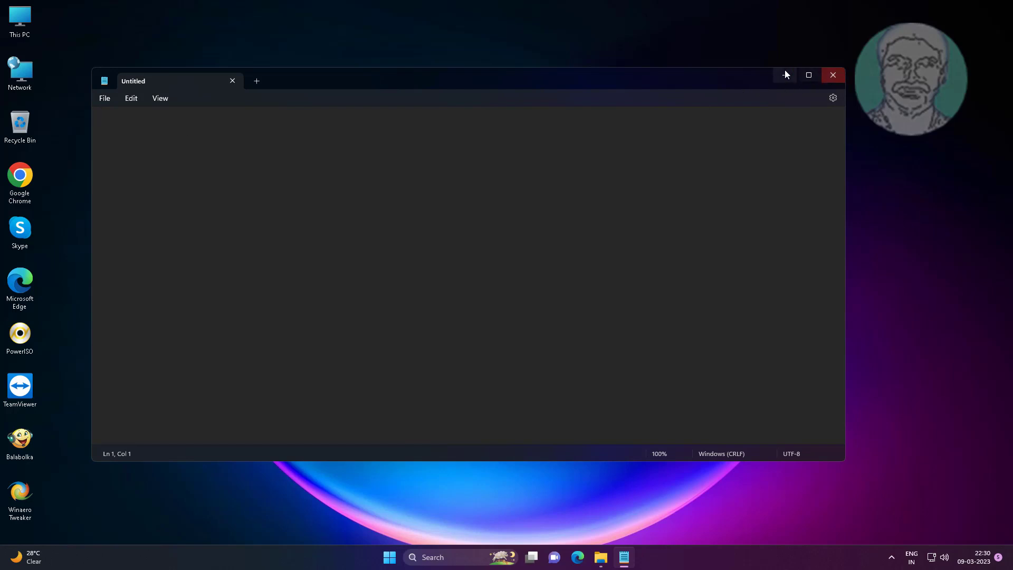
pyautogui.click(832, 75)
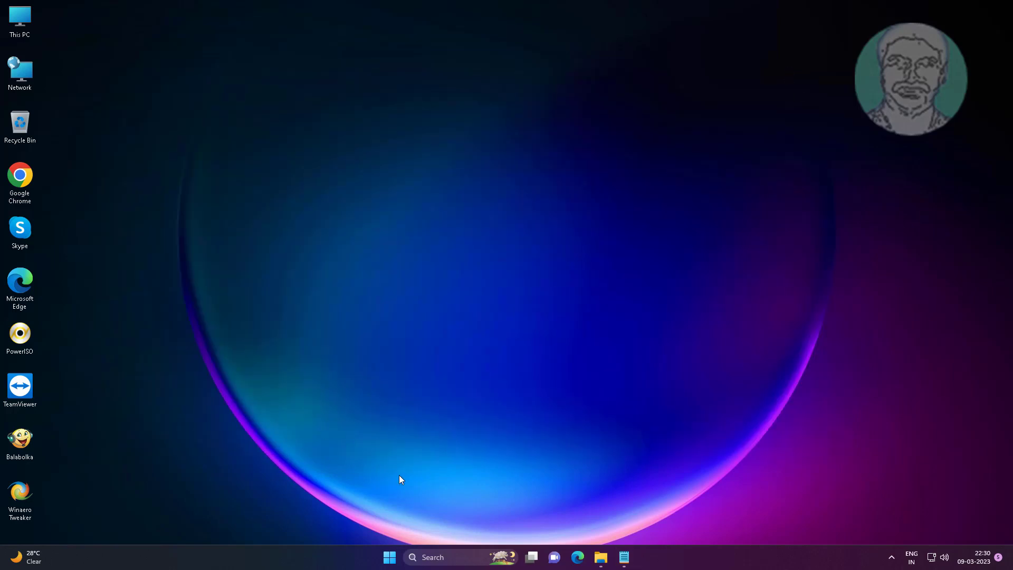
# Run Registry Editor as administrator, approving the UAC prompt
pyautogui.click(441, 559)
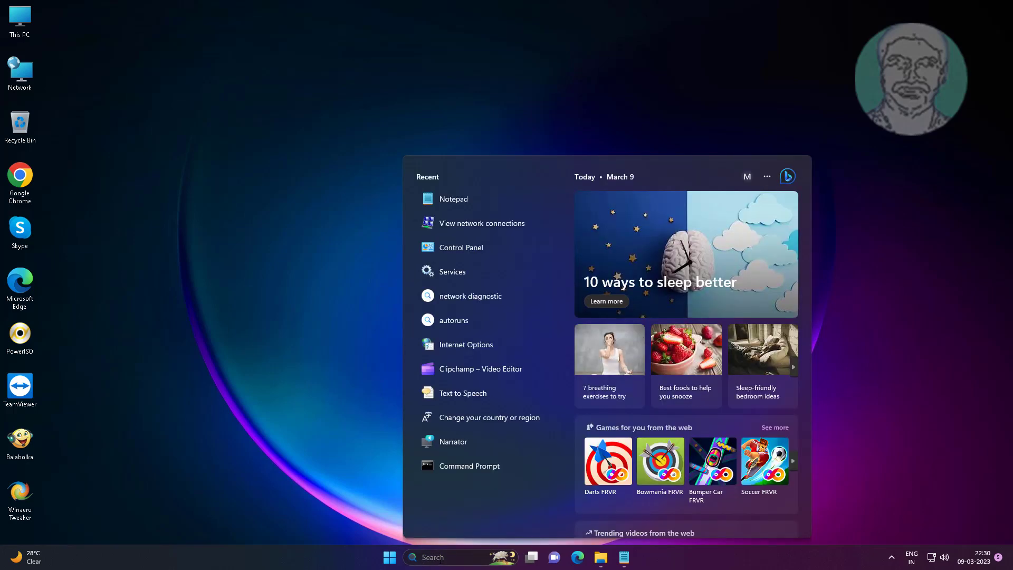
pyautogui.write('regedit')
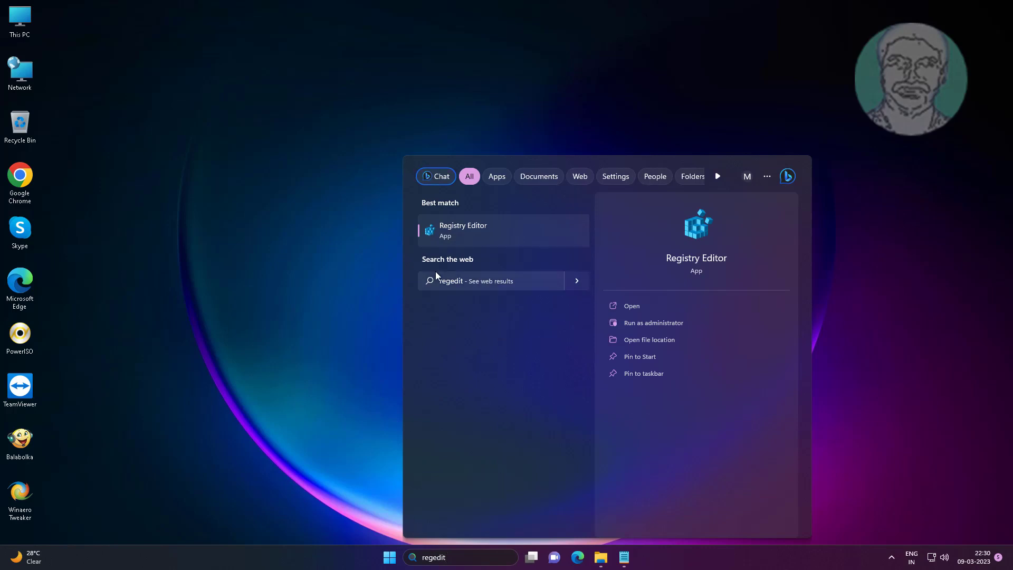
pyautogui.rightClick(462, 220)
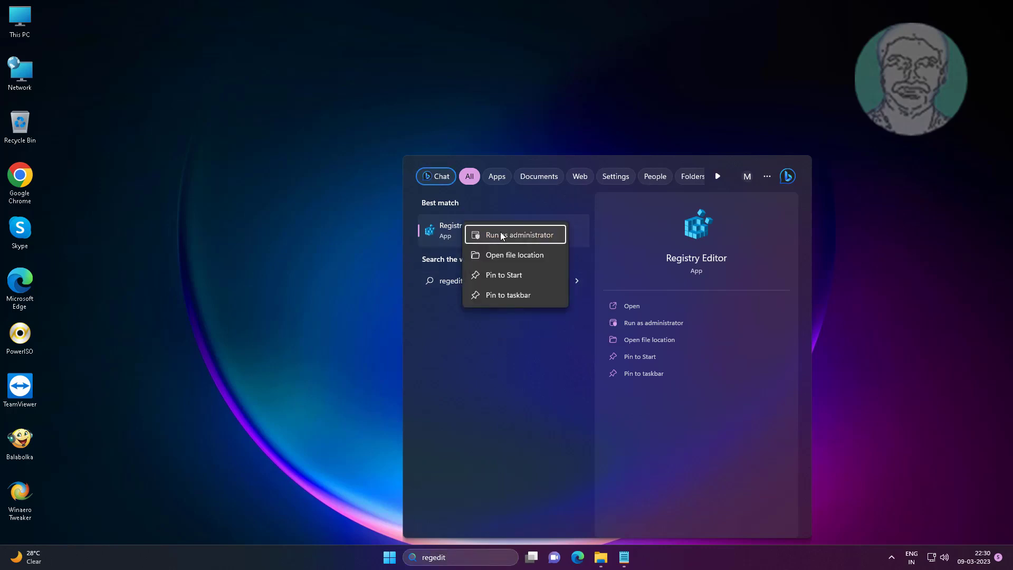
pyautogui.click(501, 235)
pyautogui.click(481, 362)
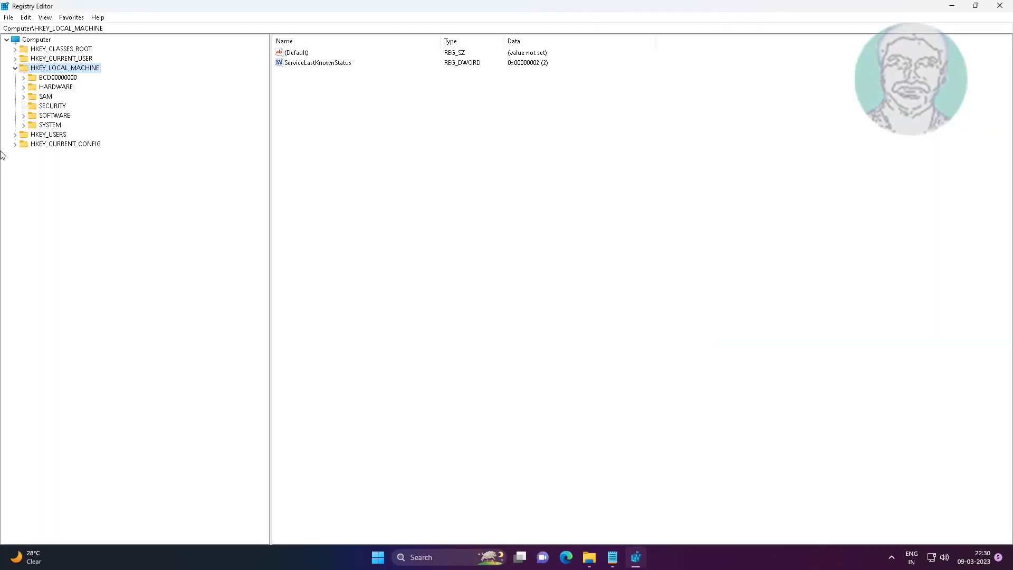
# Go to HKEY_CLASSES_ROOT\CLSID\{22877a6d-37a1-461a-91b0-dbda5aaebc99}\ShellFolder via the address bar
pyautogui.click(132, 28)
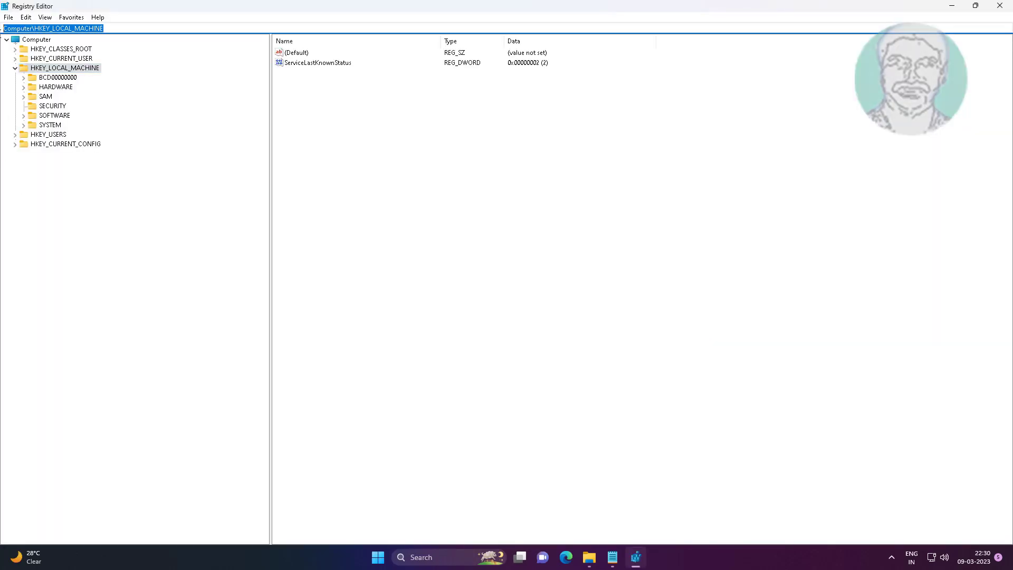
pyautogui.rightClick(80, 31)
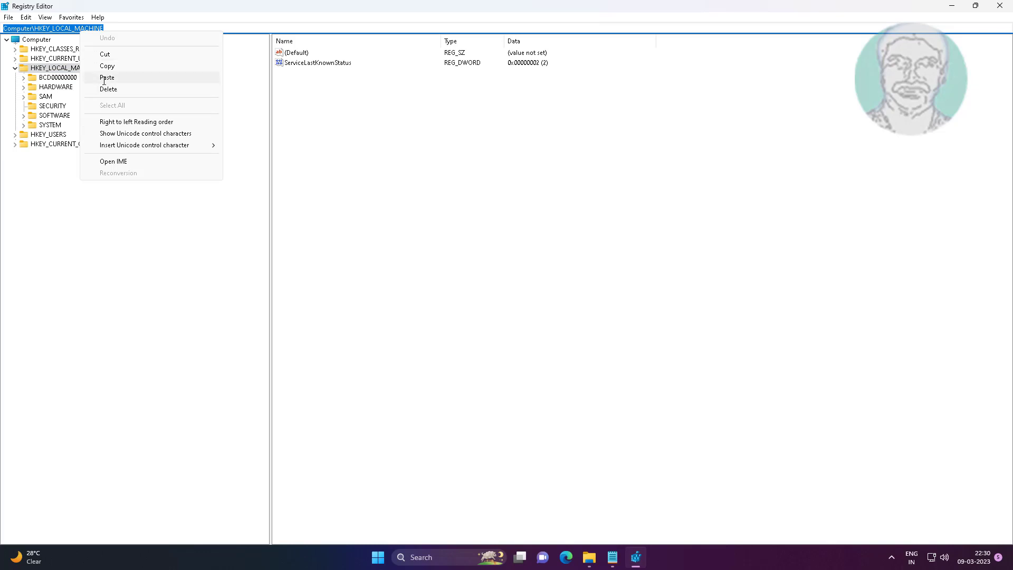
pyautogui.click(132, 77)
pyautogui.press('Return')
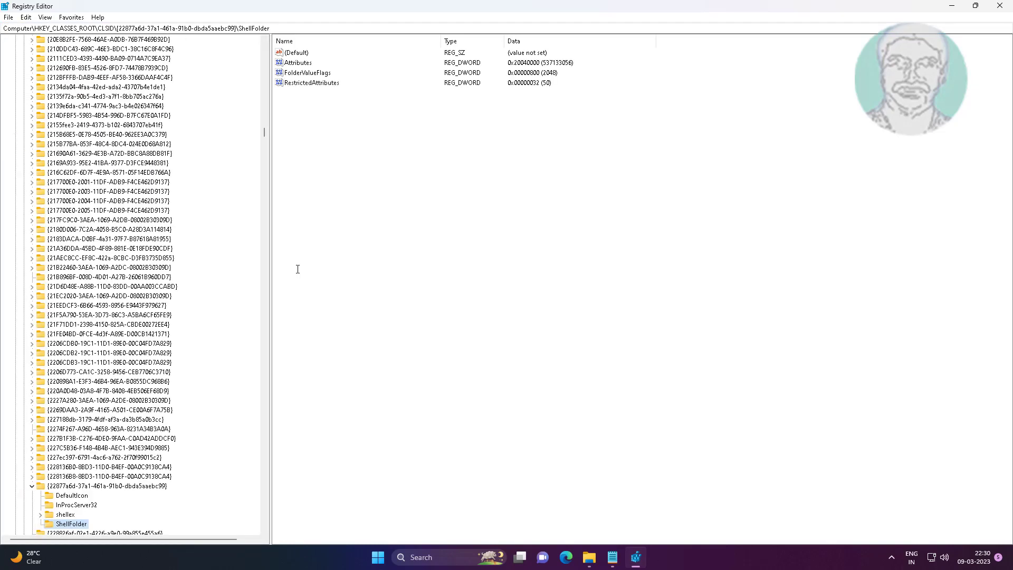
pyautogui.scroll(-7, 216, 462)
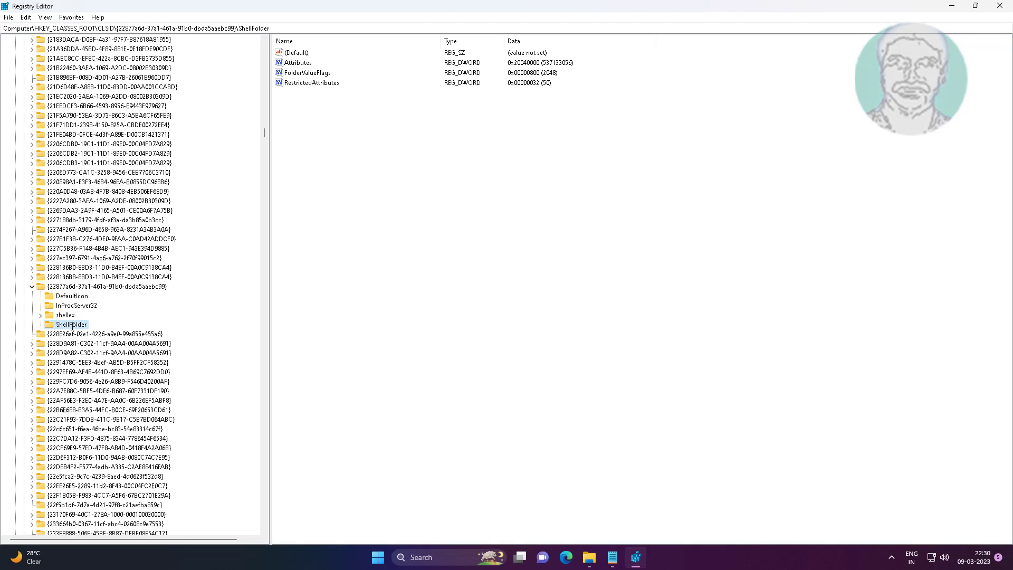
# Make Everyone the owner of the ShellFolder key, including subcontainers and objects
pyautogui.rightClick(76, 324)
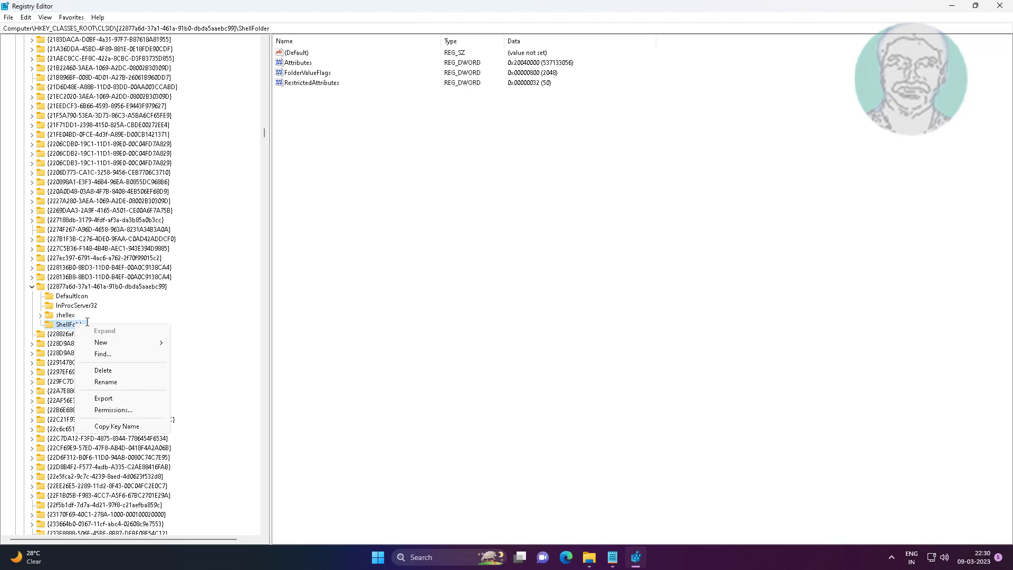
pyautogui.click(116, 410)
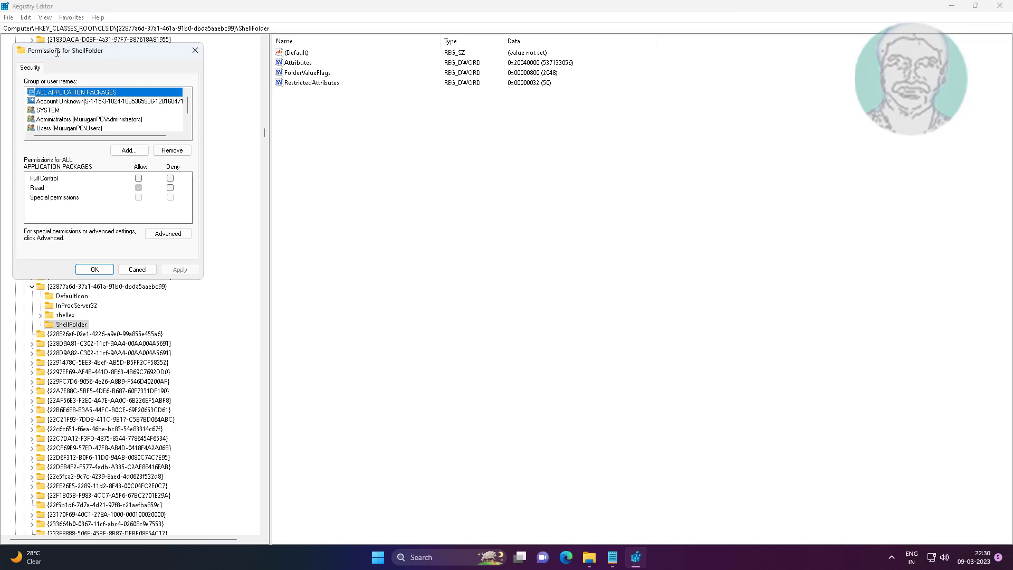
pyautogui.click(158, 232)
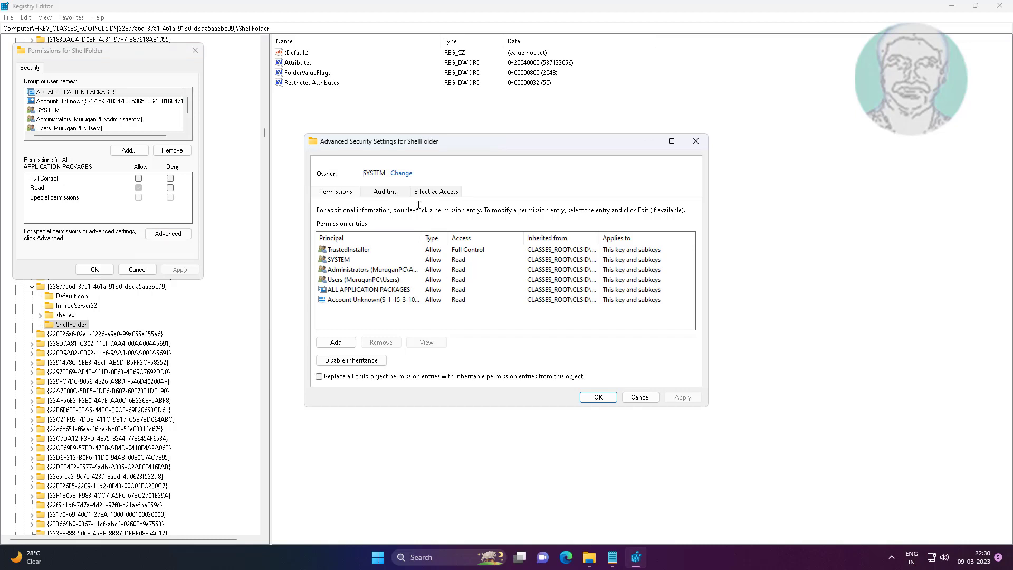
pyautogui.click(402, 174)
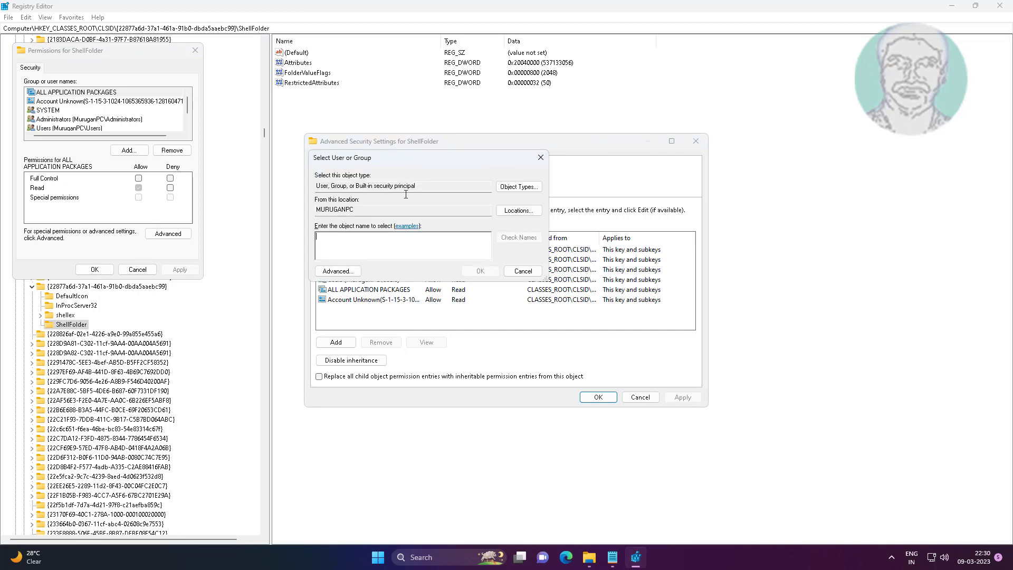
pyautogui.write('everyone')
pyautogui.click(518, 238)
pyautogui.click(494, 267)
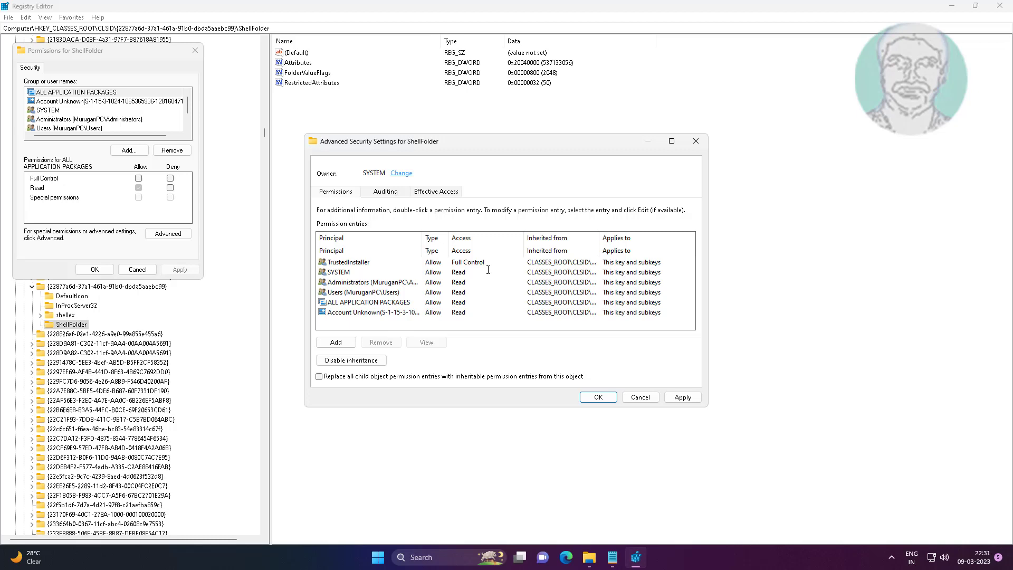
pyautogui.click(368, 185)
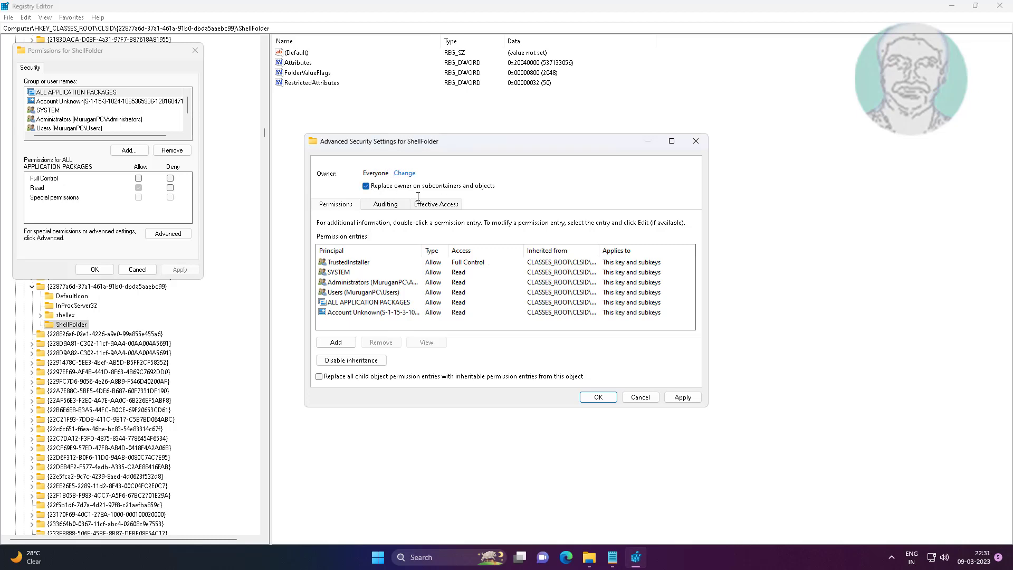
pyautogui.click(677, 399)
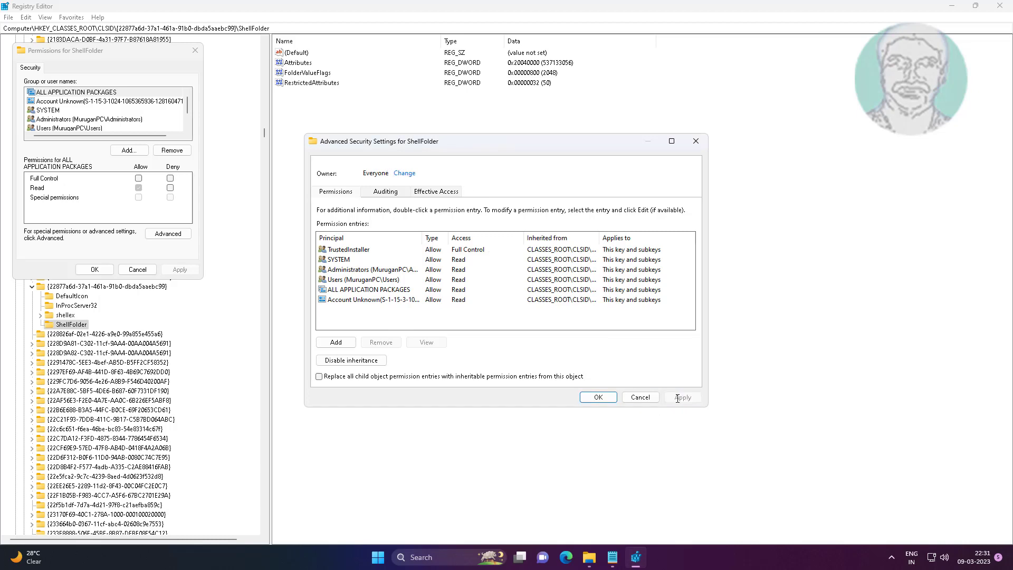
pyautogui.click(600, 397)
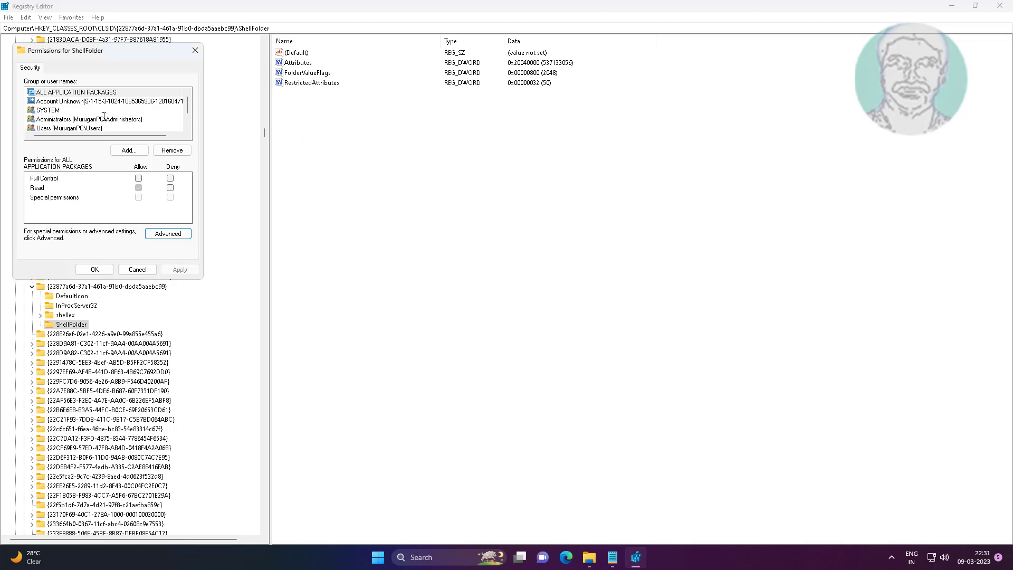
# Give the Administrators group Full Control of the ShellFolder key
pyautogui.click(106, 119)
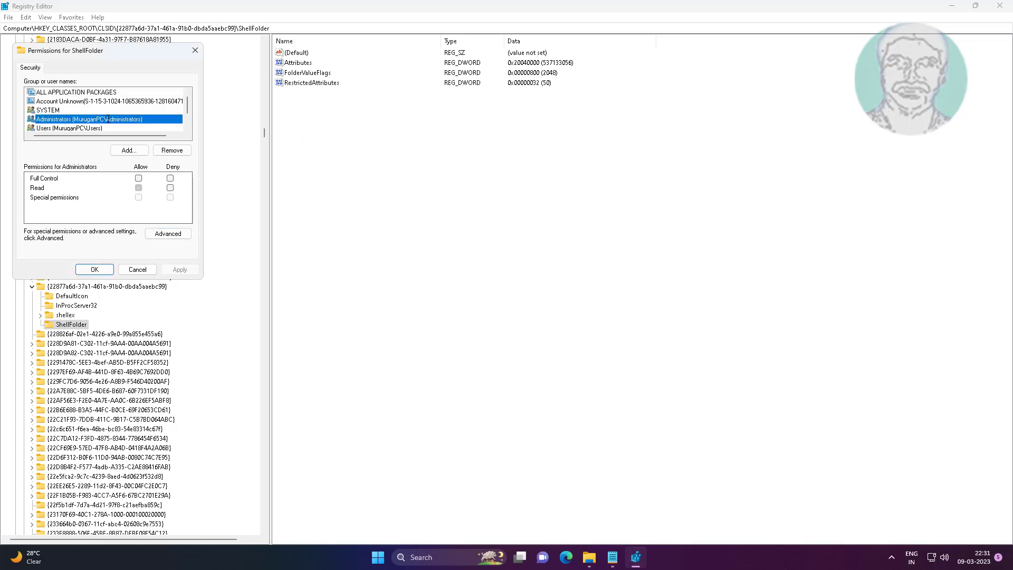
pyautogui.click(139, 178)
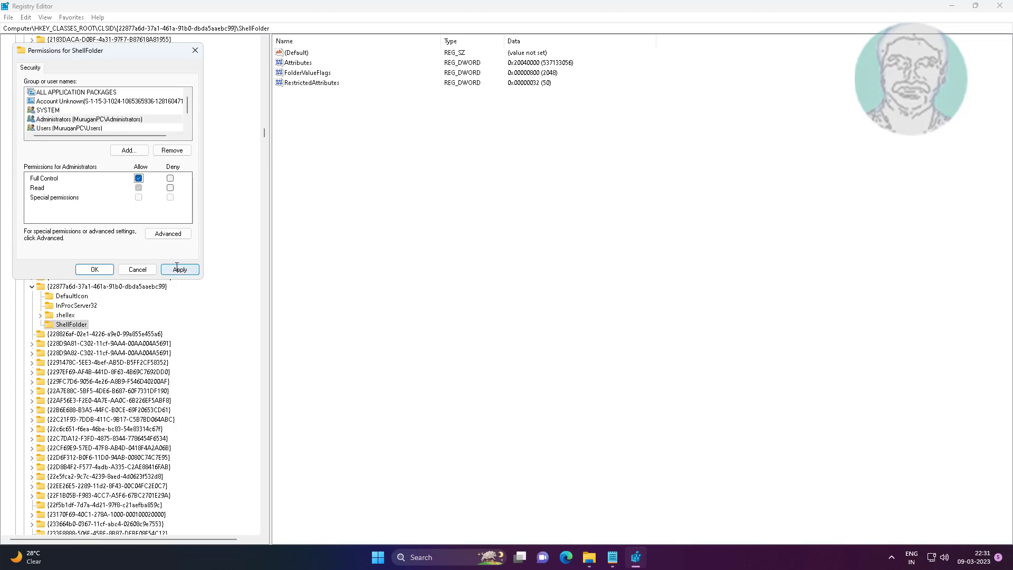
pyautogui.click(179, 269)
pyautogui.click(95, 269)
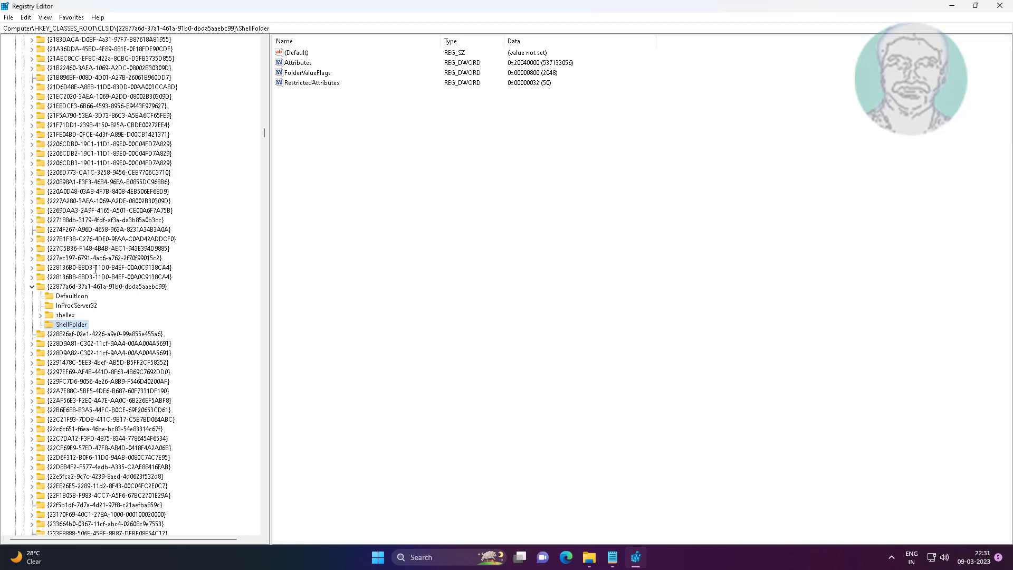
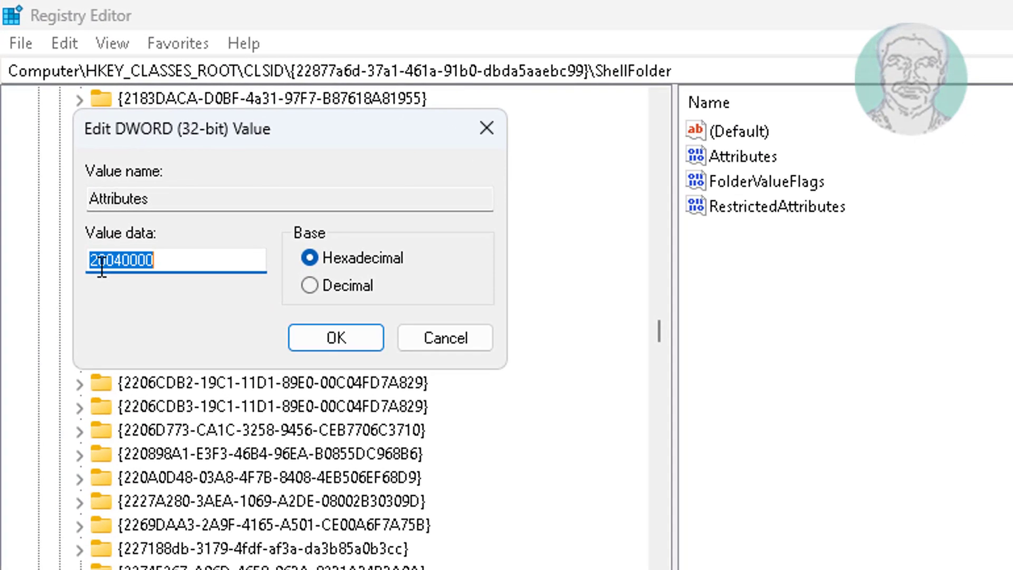
# Change the CLSID ShellFolder Attributes DWORD from 20040000 to 30040000 and save it
pyautogui.click(102, 268)
pyautogui.moveTo(101, 264); pyautogui.dragTo(64, 259)
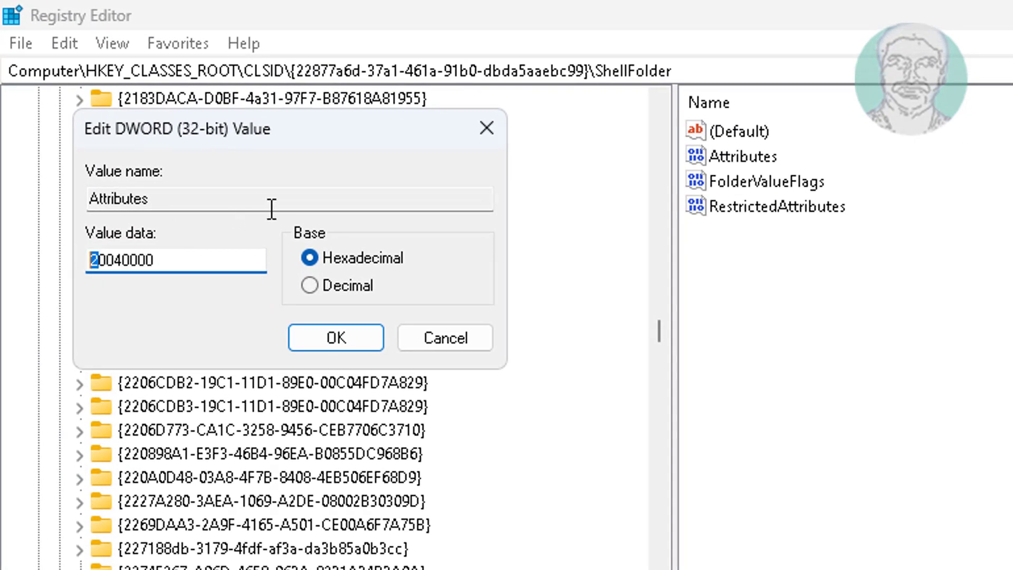
pyautogui.write('3')
pyautogui.click(324, 343)
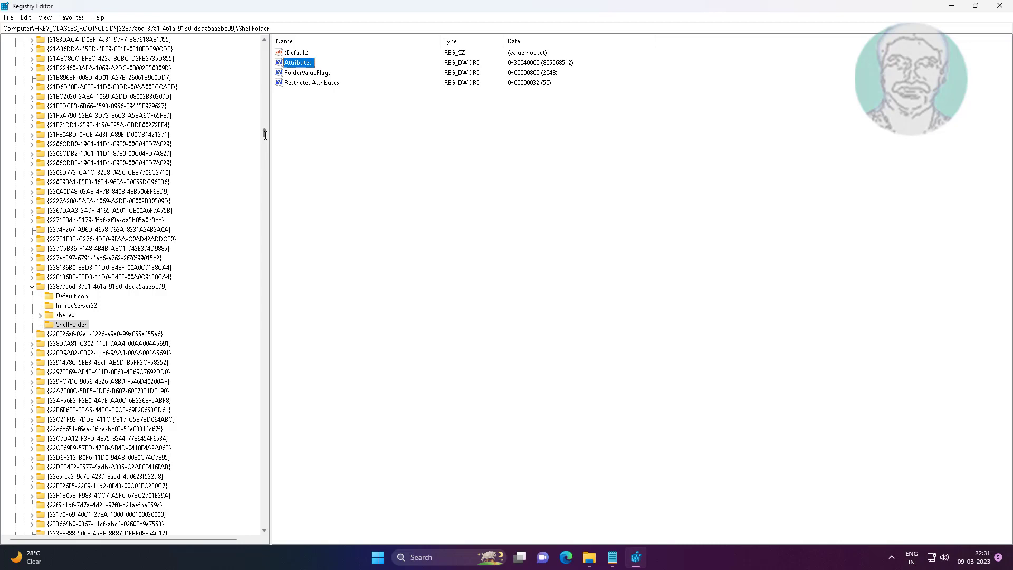
# Paste the WOW6432Node CLSID {22877a6d-...} path into the address bar to reach its ShellFolder key
pyautogui.moveTo(266, 134); pyautogui.dragTo(3, 29)
pyautogui.rightClick(134, 30)
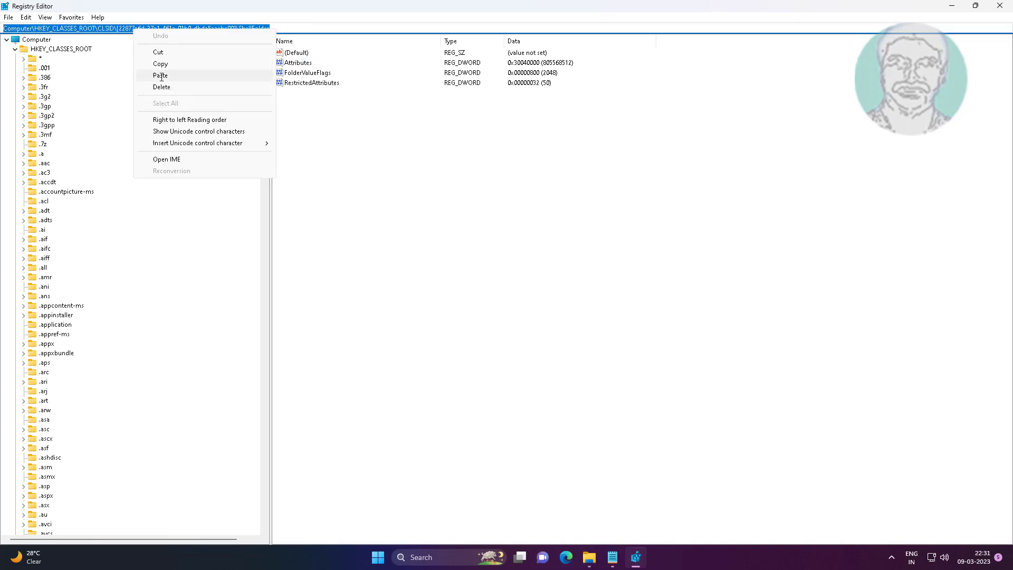
pyautogui.click(163, 74)
pyautogui.press('Return')
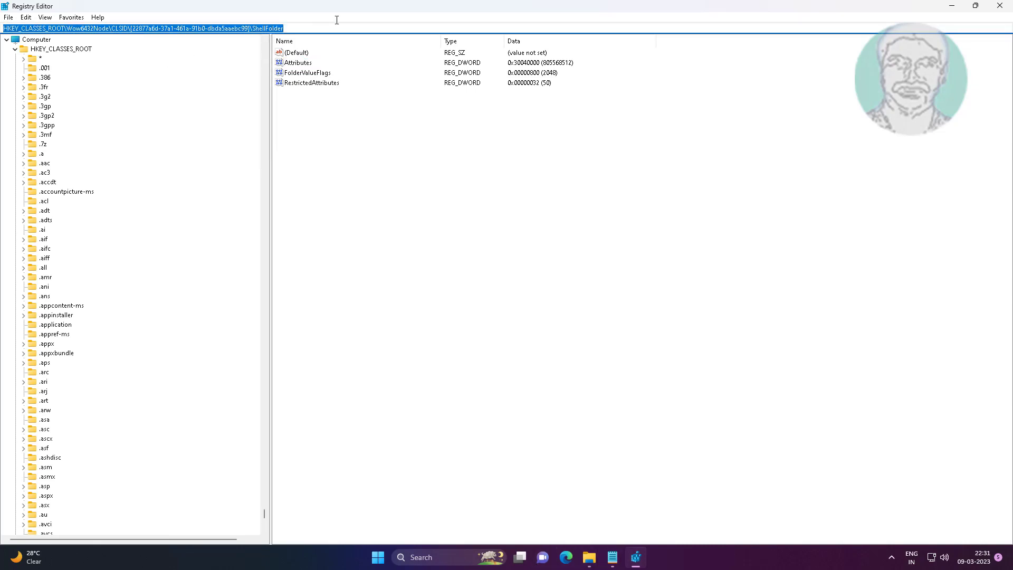
pyautogui.scroll(-7, 137, 331)
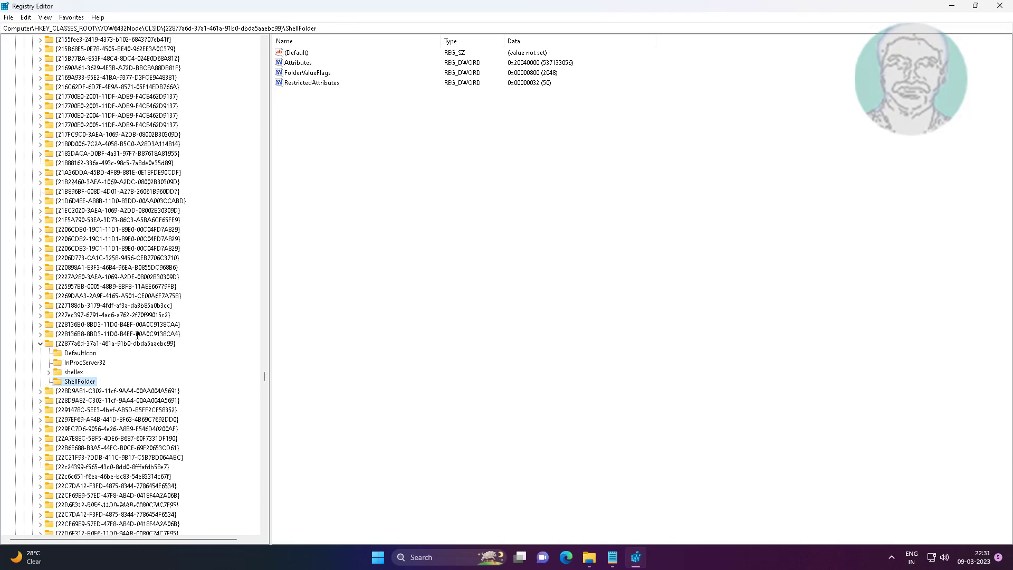
# Make Everyone the owner of the WOW6432Node ShellFolder key in Advanced Security Settings
pyautogui.rightClick(92, 324)
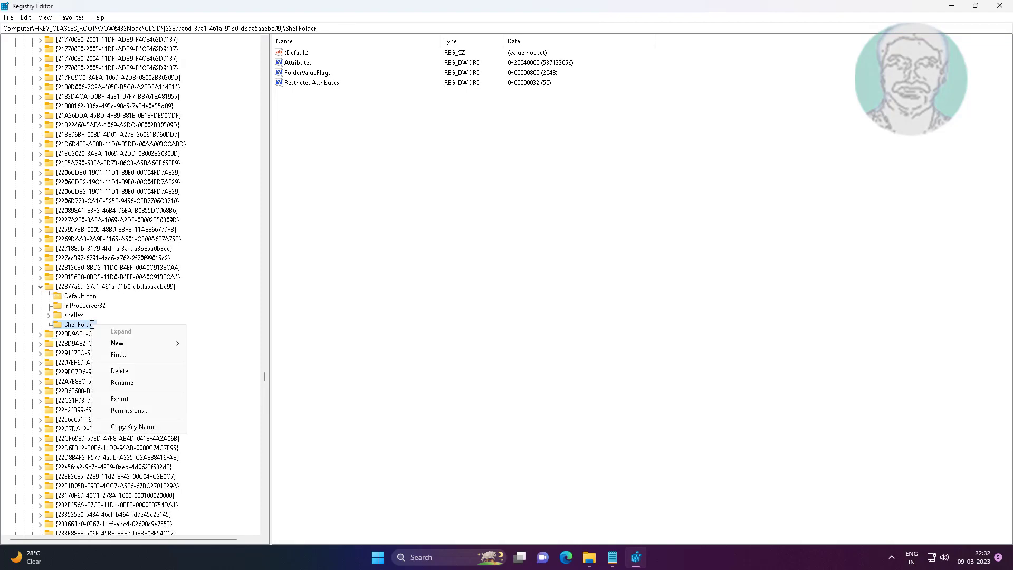
pyautogui.click(140, 410)
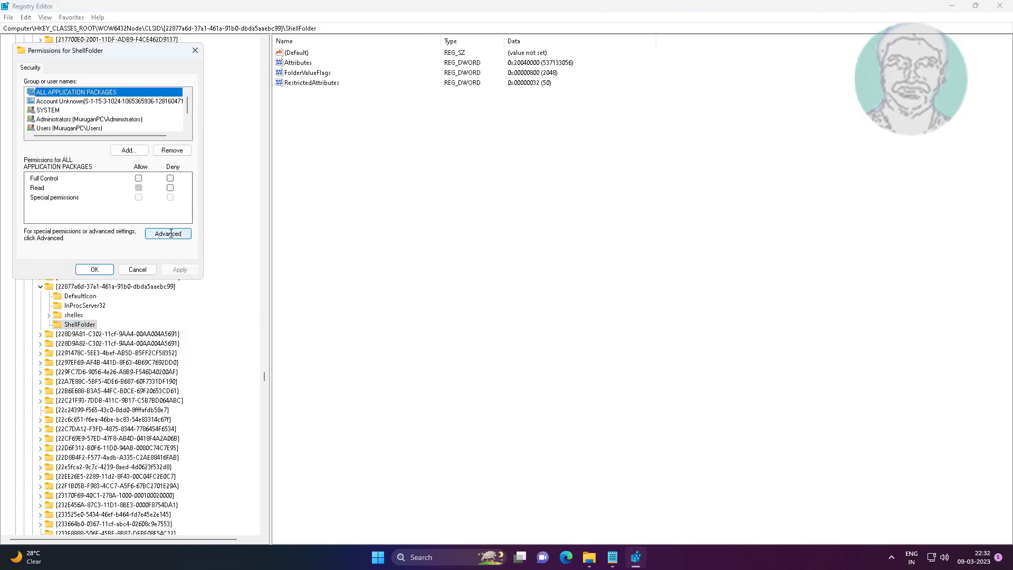
pyautogui.click(171, 234)
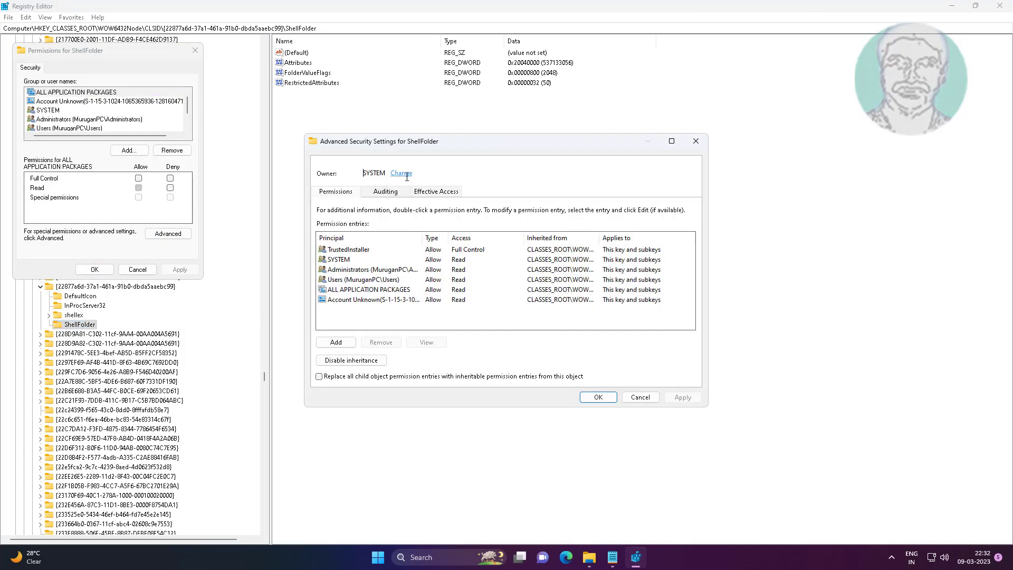
pyautogui.click(404, 174)
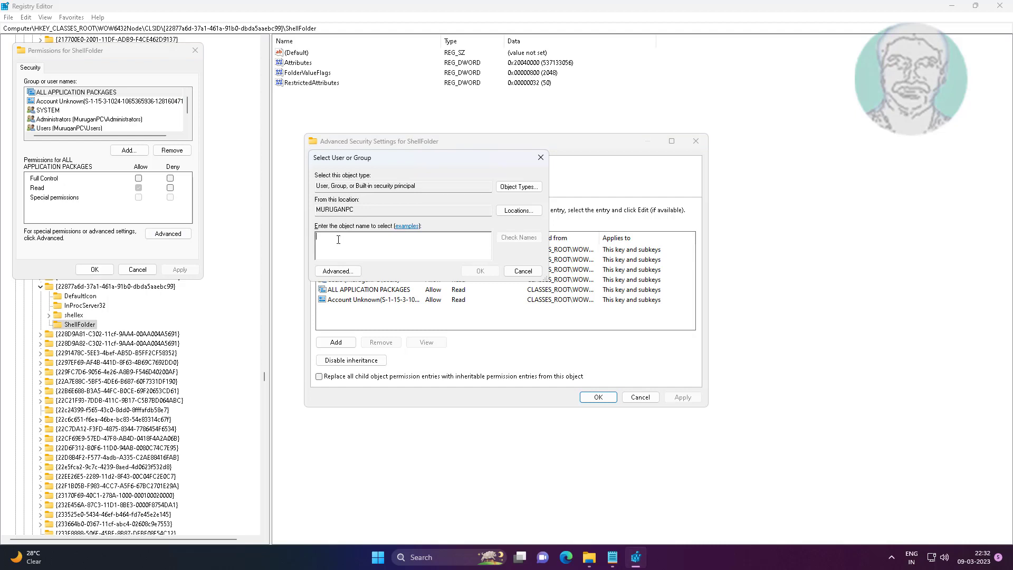
pyautogui.write('a')
pyautogui.click(519, 237)
pyautogui.click(480, 271)
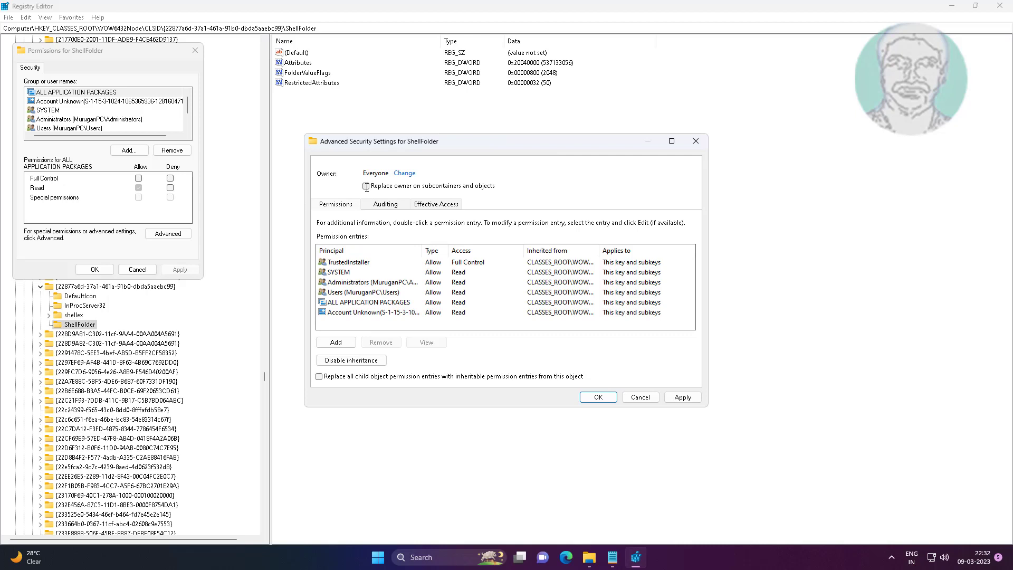
pyautogui.click(680, 397)
pyautogui.click(601, 397)
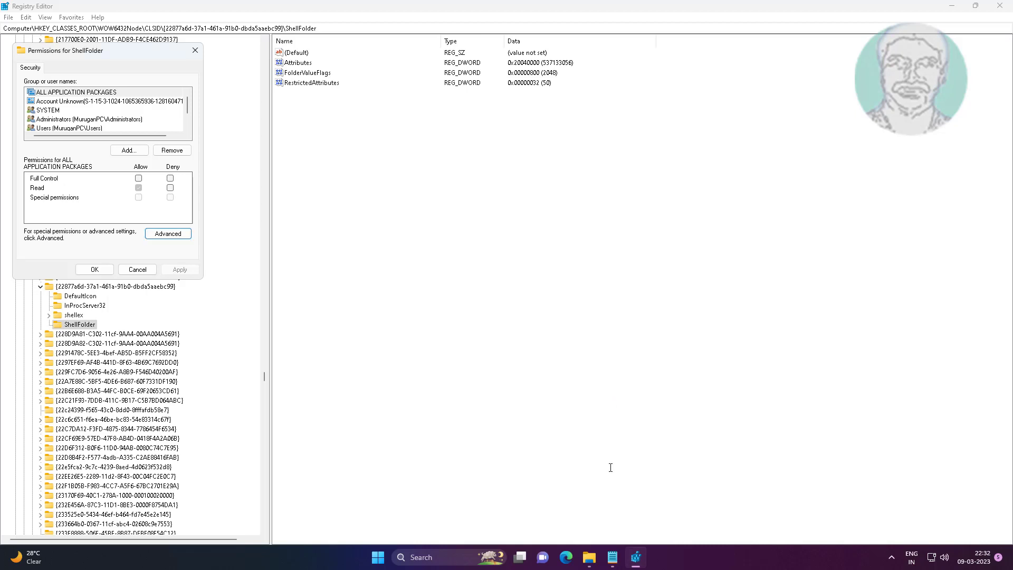
# Grant Administrators Full Control on the ShellFolder key and apply
pyautogui.click(95, 119)
pyautogui.click(138, 178)
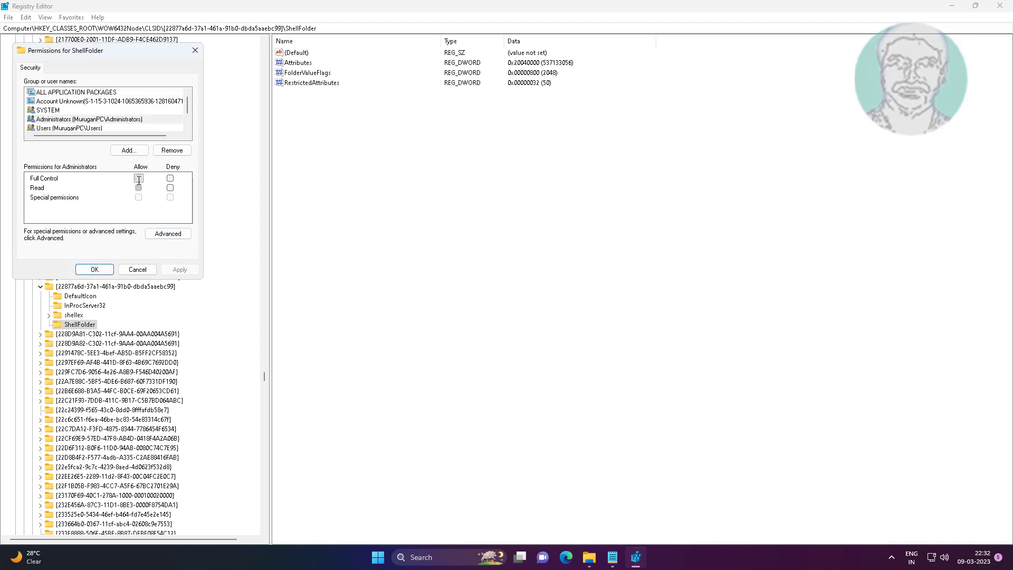
pyautogui.click(190, 269)
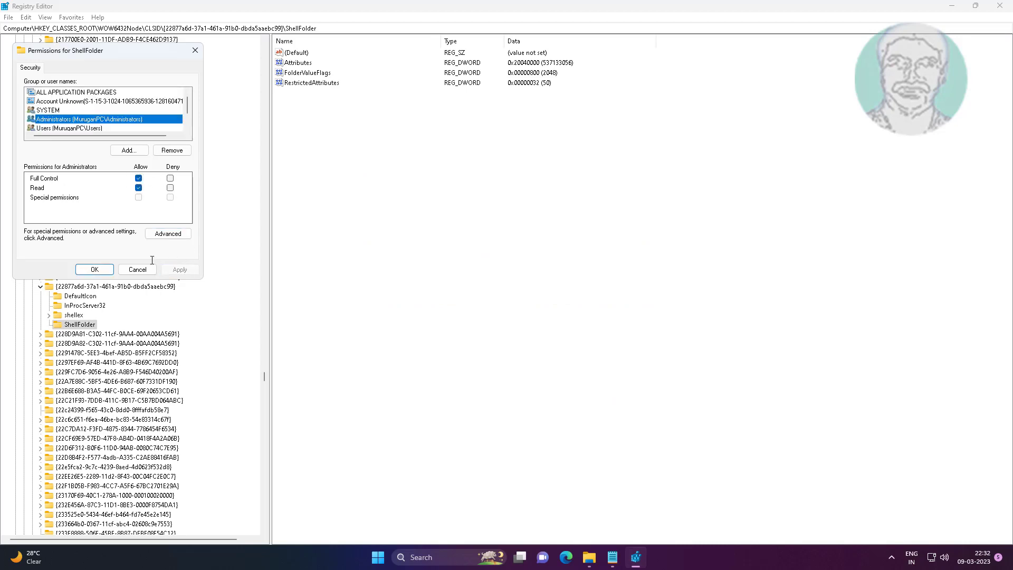
pyautogui.click(98, 269)
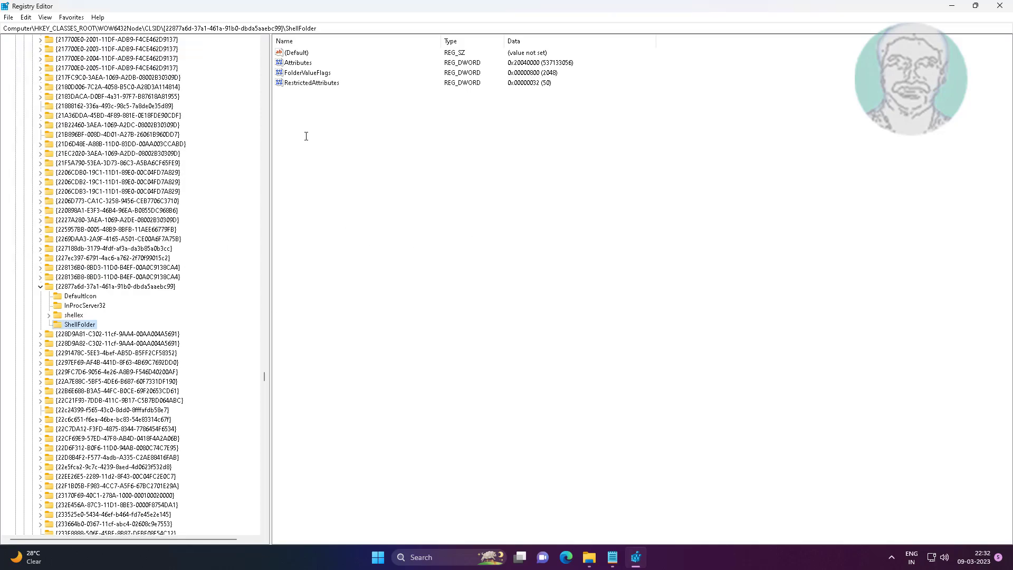
# Change the WOW6432Node ShellFolder Attributes value from 20040000 to 30040000
pyautogui.doubleClick(294, 62)
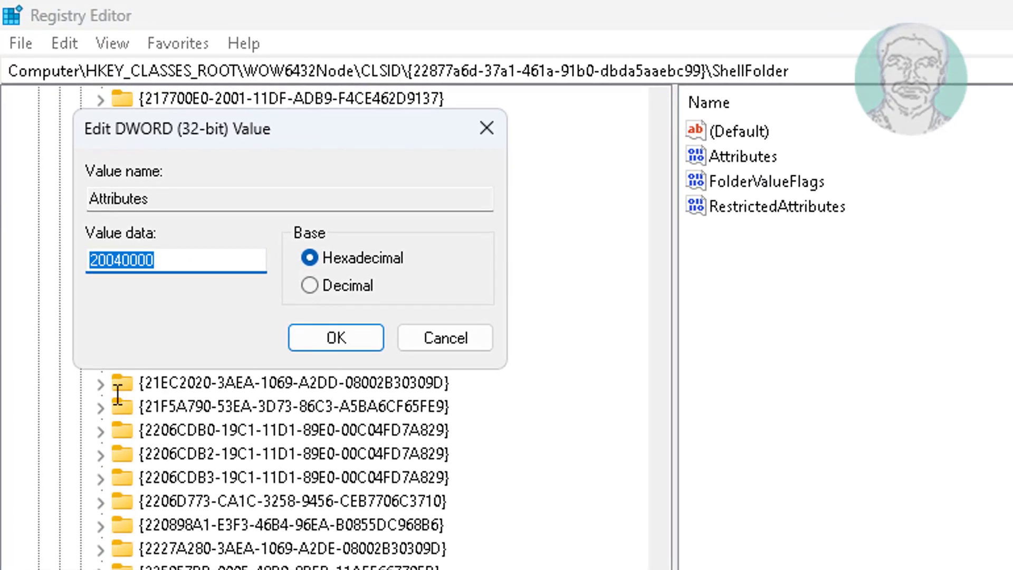
pyautogui.click(108, 260)
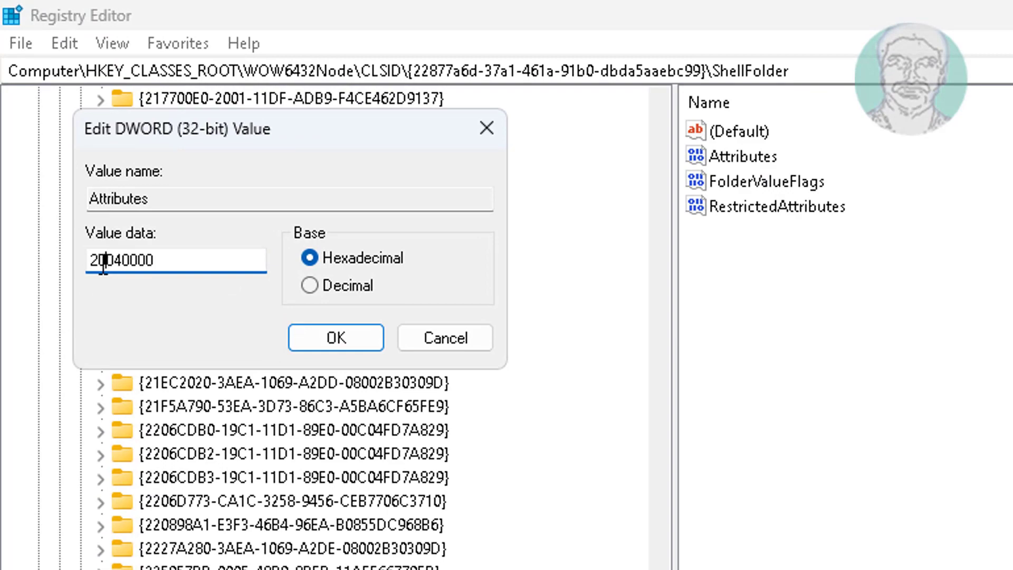
pyautogui.press('BackSpace')
pyautogui.write('3')
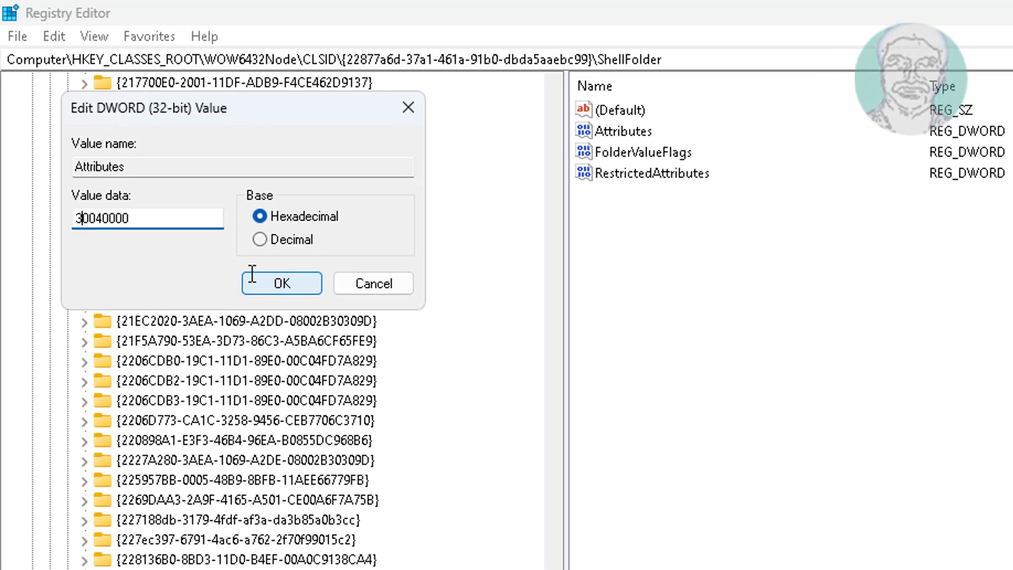
pyautogui.click(266, 288)
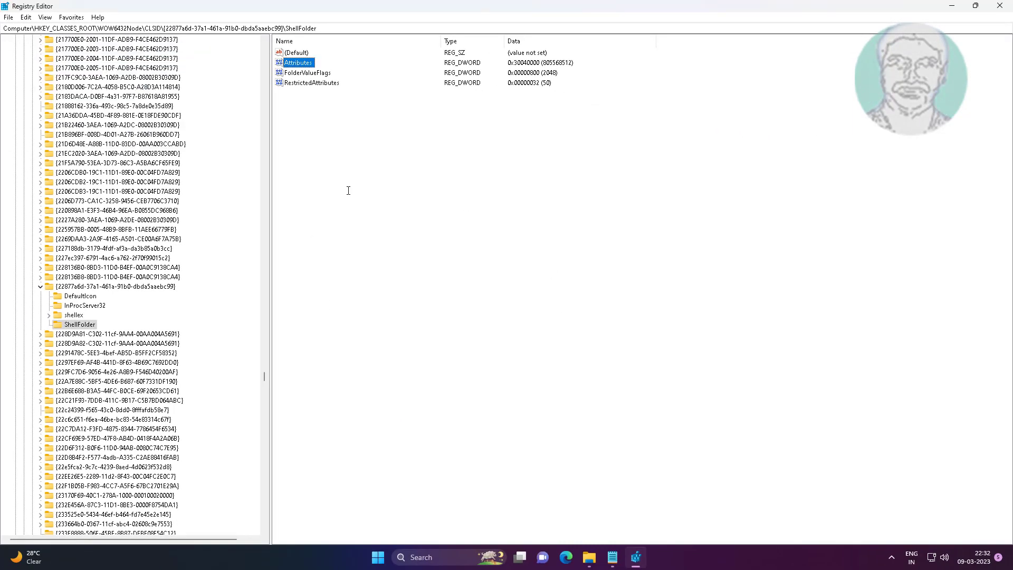
# Scroll the key tree to the top and collapse HKEY_CLASSES_ROOT
pyautogui.moveTo(265, 377); pyautogui.dragTo(258, 38)
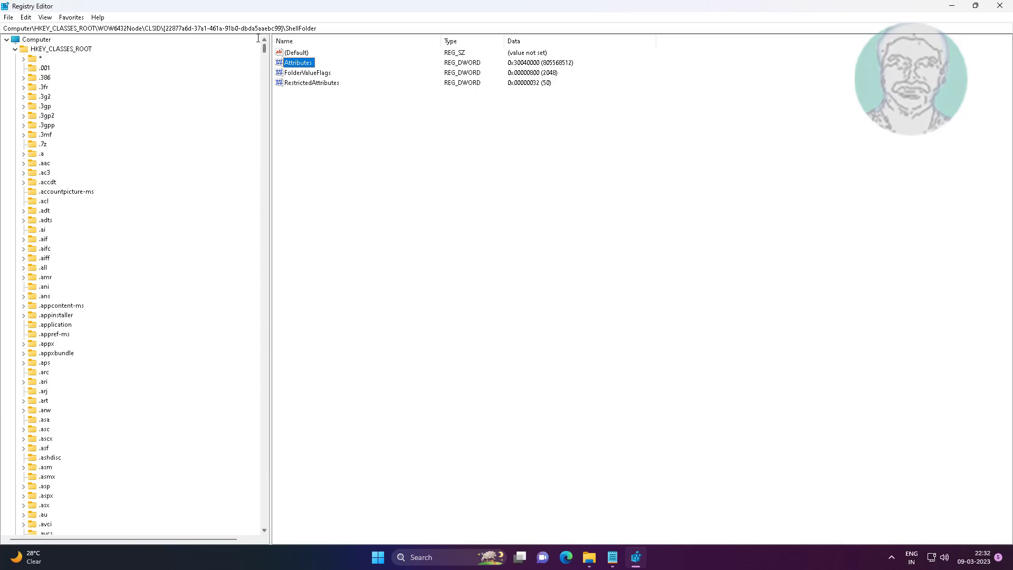
pyautogui.click(11, 49)
pyautogui.click(19, 51)
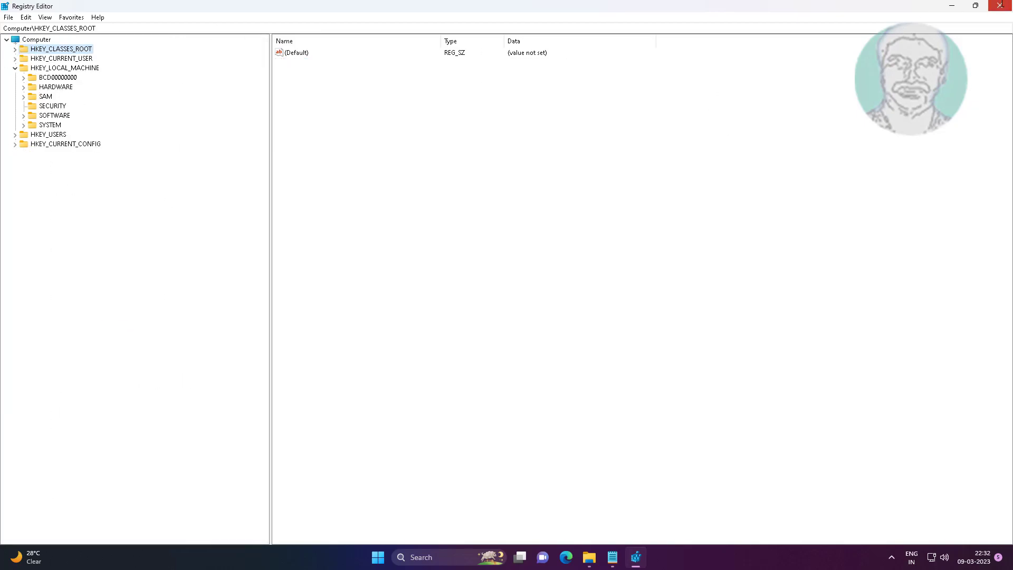
# Close Registry Editor, launch Notepad via Windows search, and bring up its Save dialog
pyautogui.click(999, 5)
pyautogui.click(459, 551)
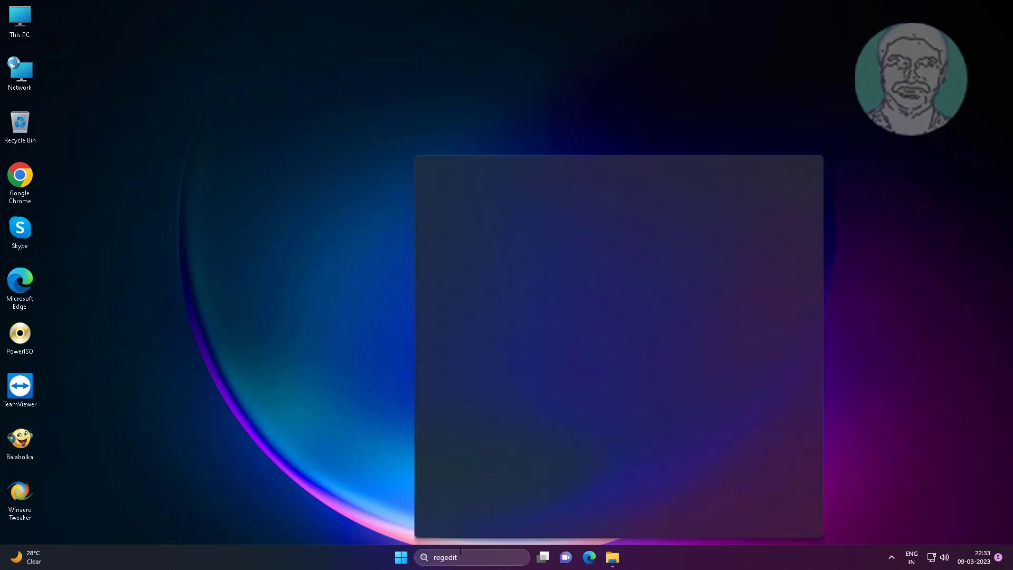
pyautogui.write('notepad')
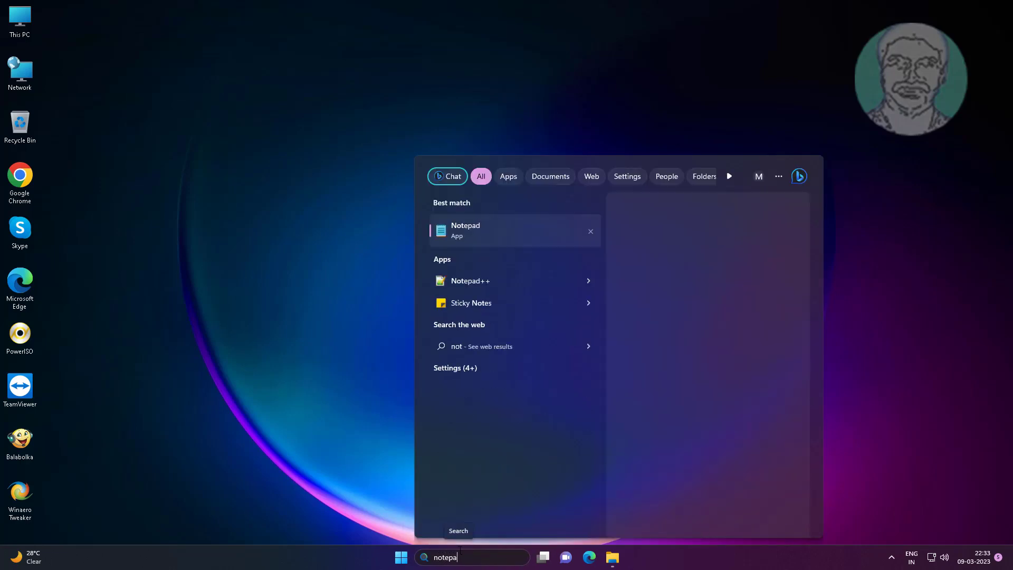
pyautogui.click(468, 226)
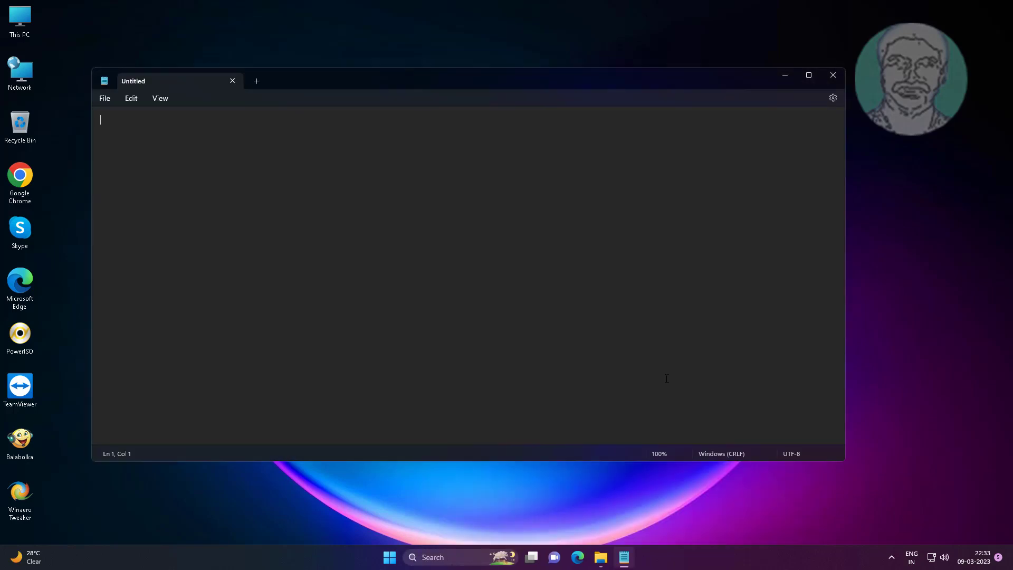
pyautogui.click(105, 98)
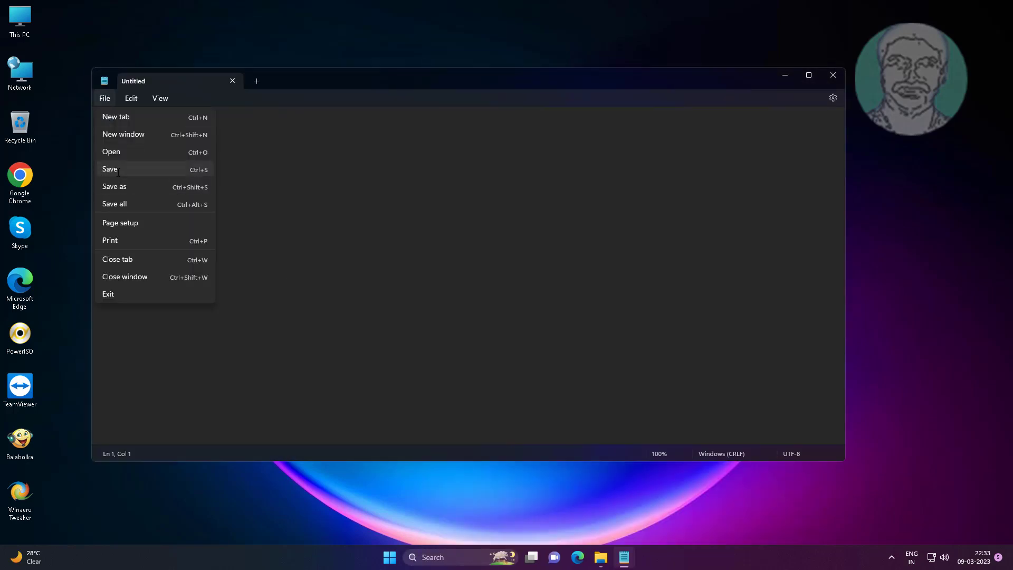
pyautogui.click(118, 171)
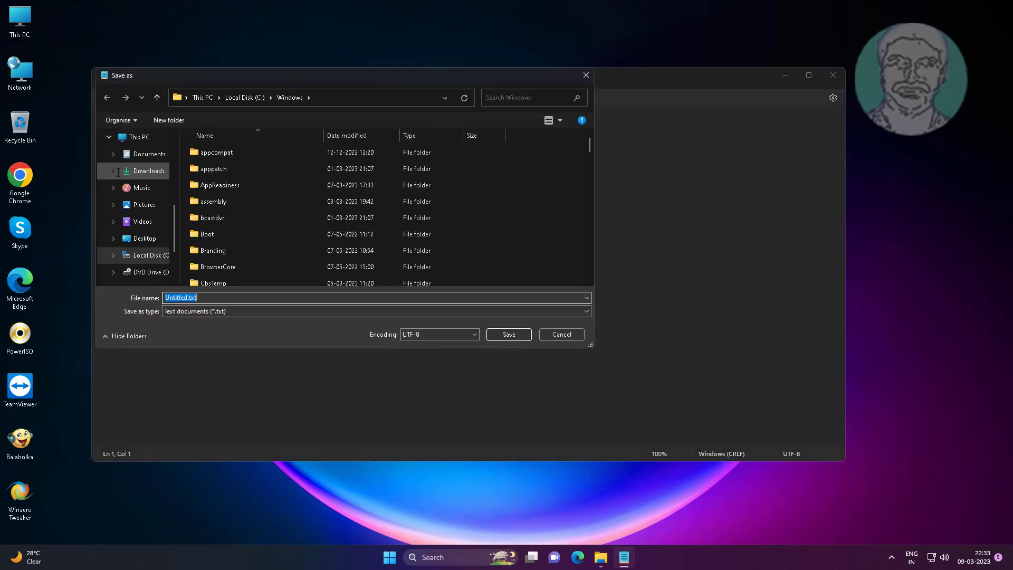
# Check that Home and Recent folders appear in the Save dialog, then cancel it
pyautogui.scroll(5, 151, 201)
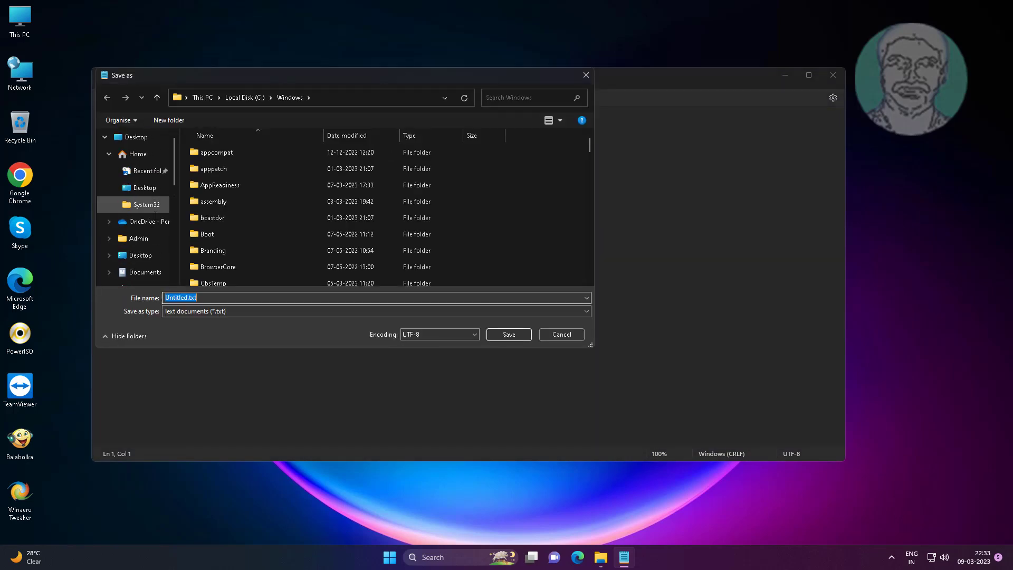
pyautogui.click(131, 154)
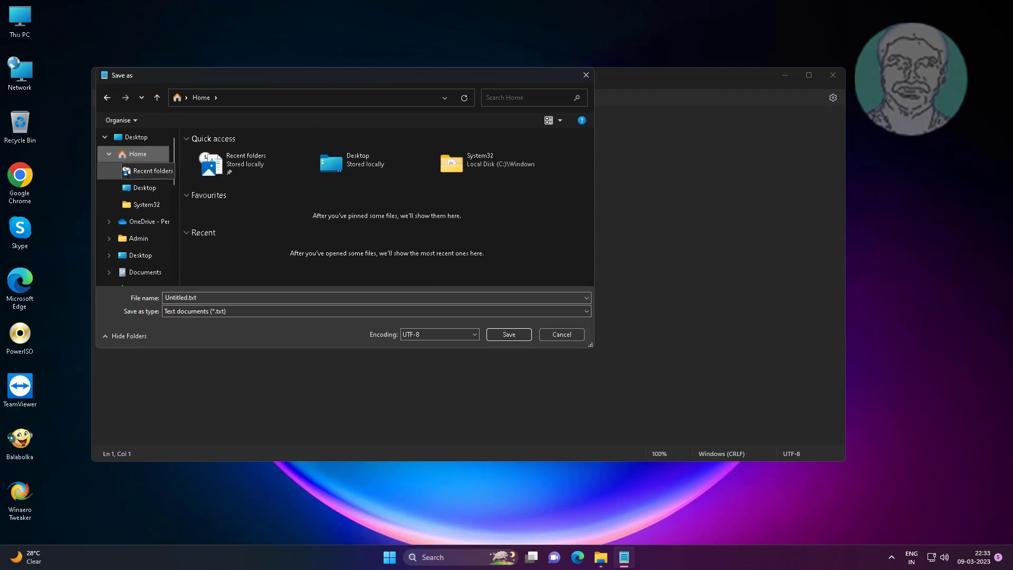
pyautogui.click(144, 173)
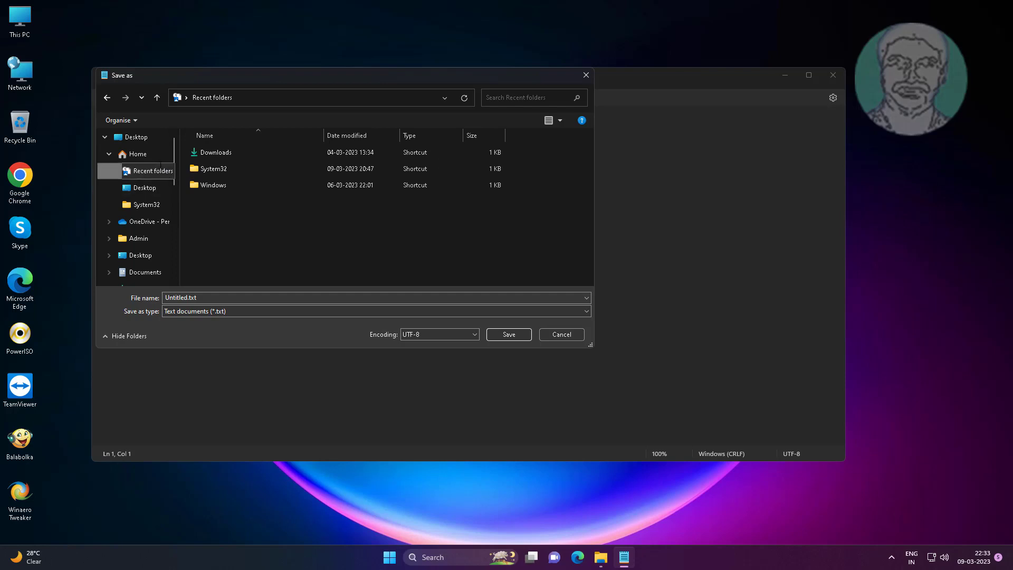
pyautogui.click(561, 334)
# Reopen Save as, check Recent folders' shortcuts again, and cancel without saving
pyautogui.click(104, 98)
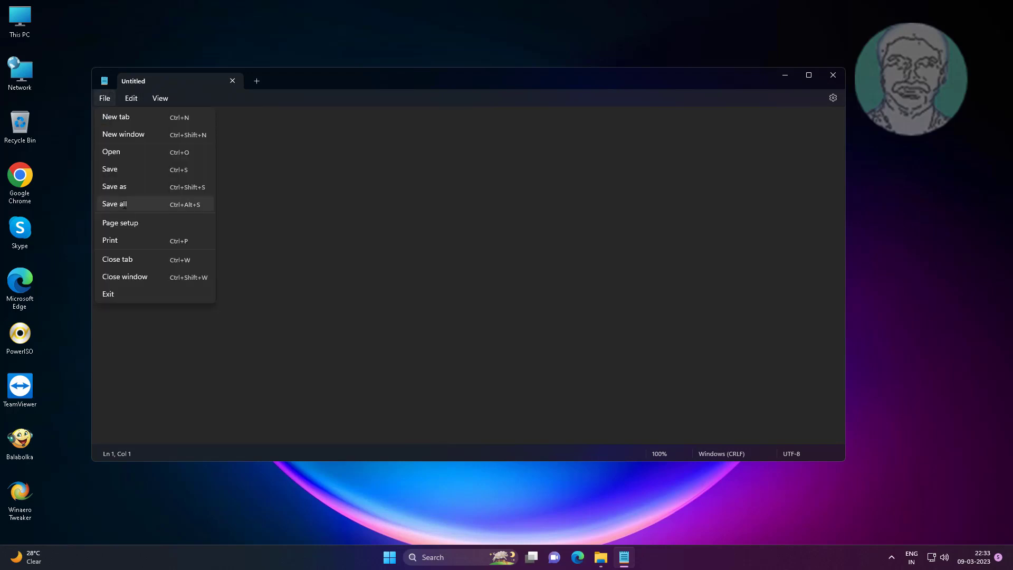
pyautogui.click(119, 187)
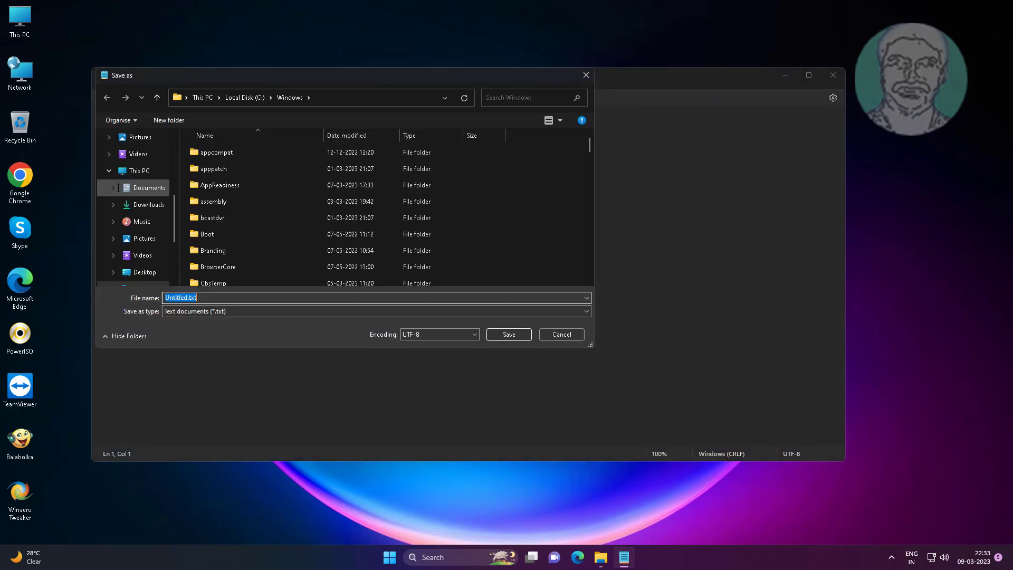
pyautogui.scroll(4, 135, 173)
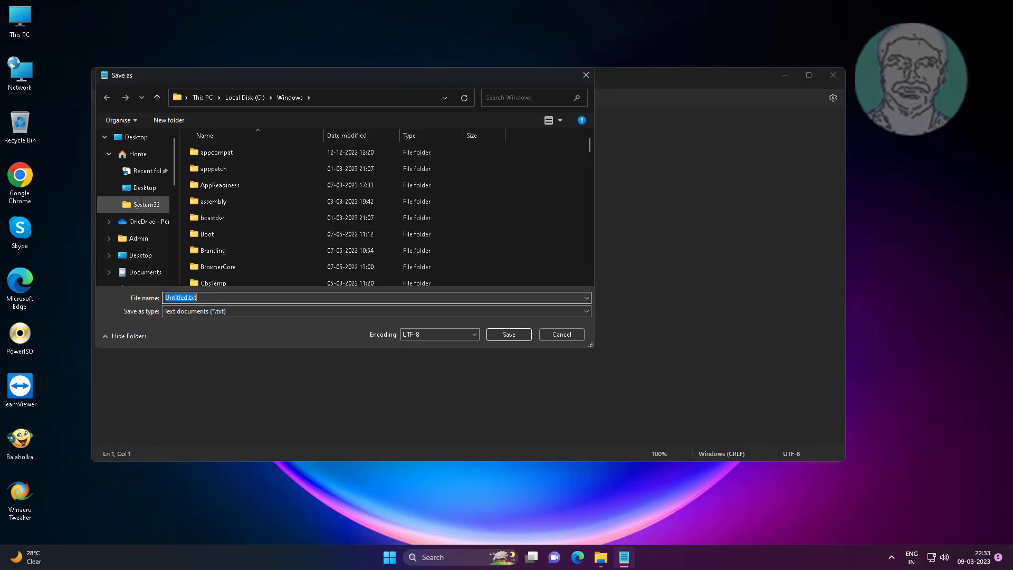
pyautogui.click(137, 156)
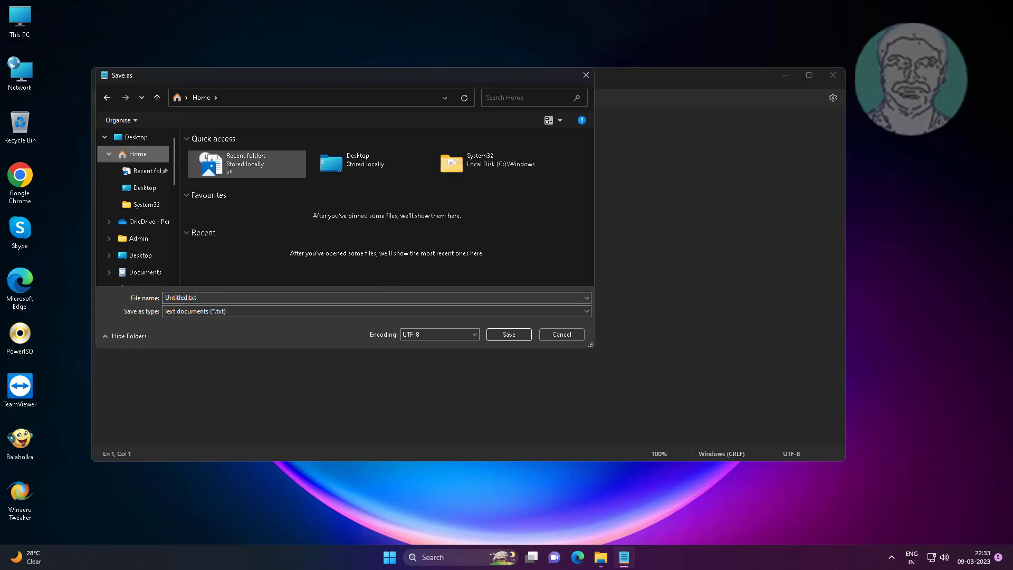
pyautogui.click(151, 172)
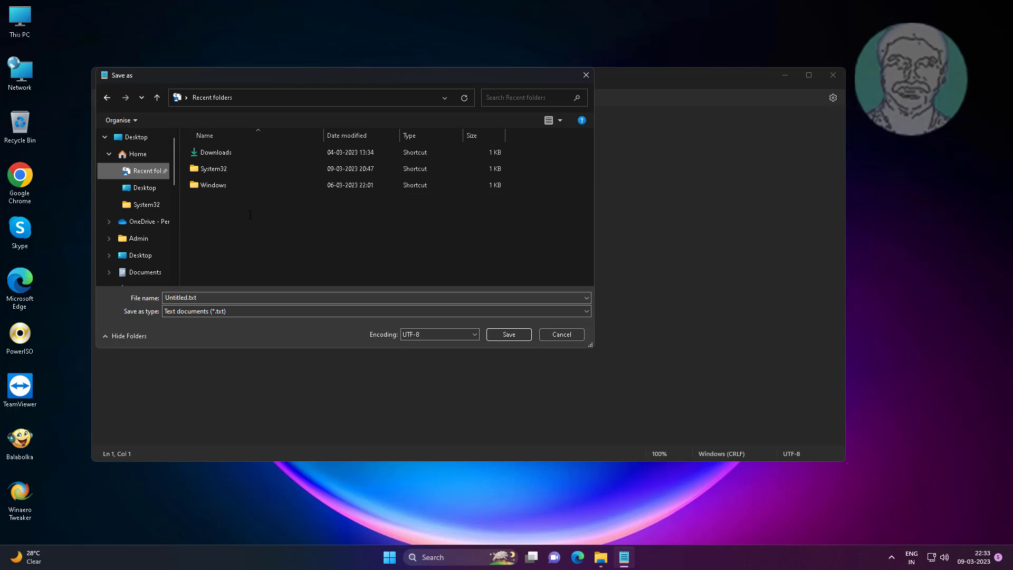
pyautogui.click(562, 335)
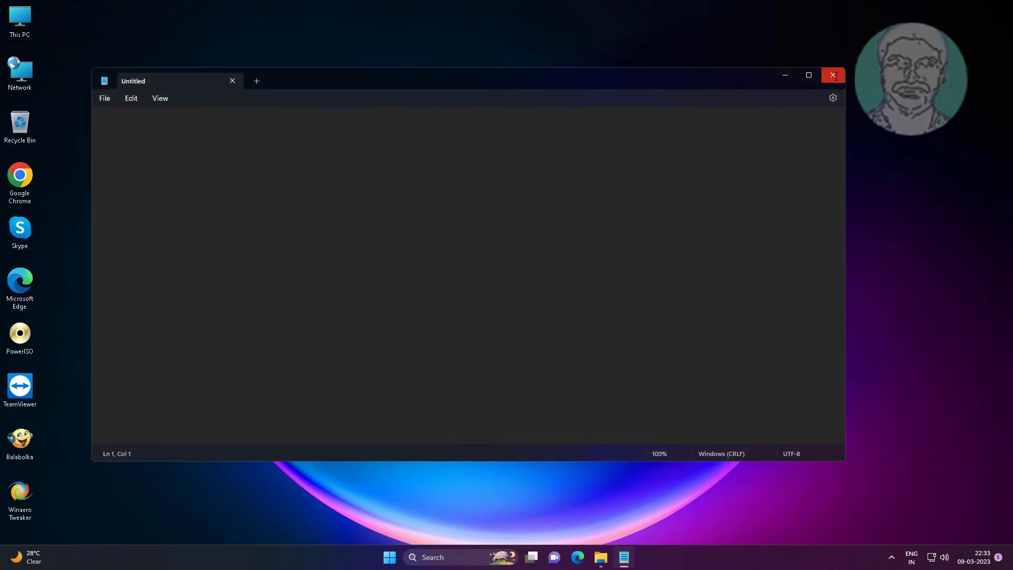